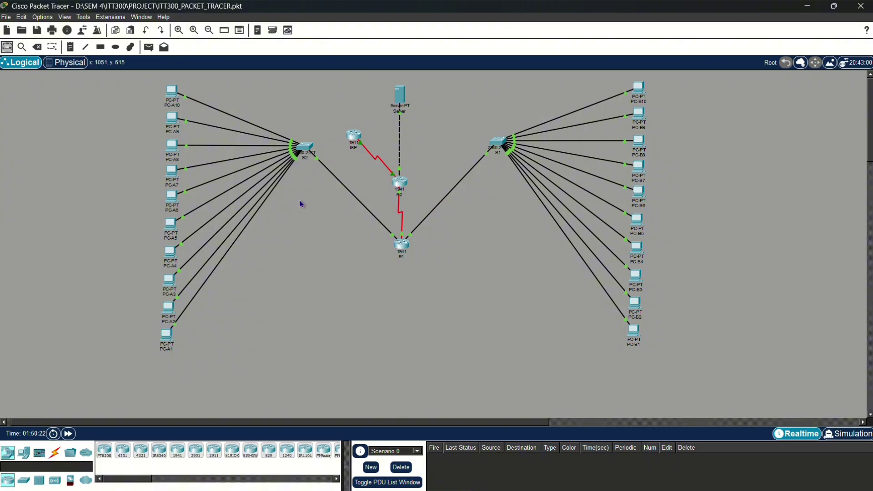
- Log into R1's console and enter privileged mode with enable
mouse_move(374, 217)
click(402, 250)
click(338, 370)
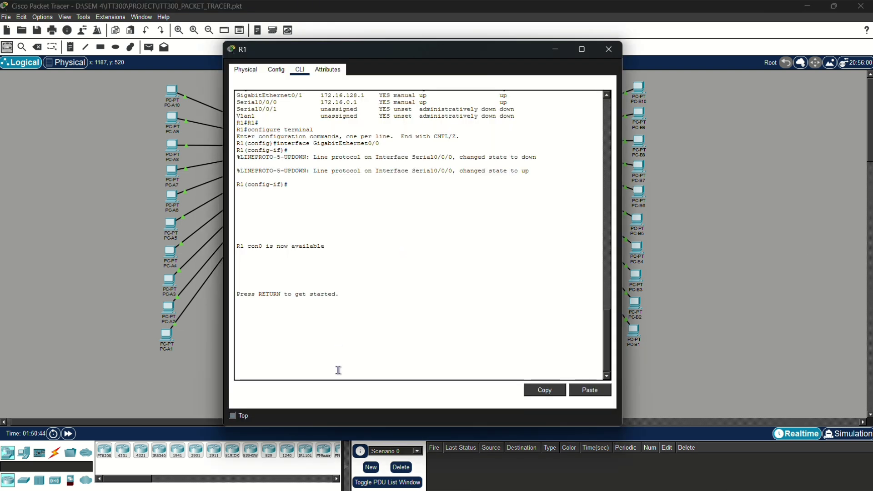
key(Return)
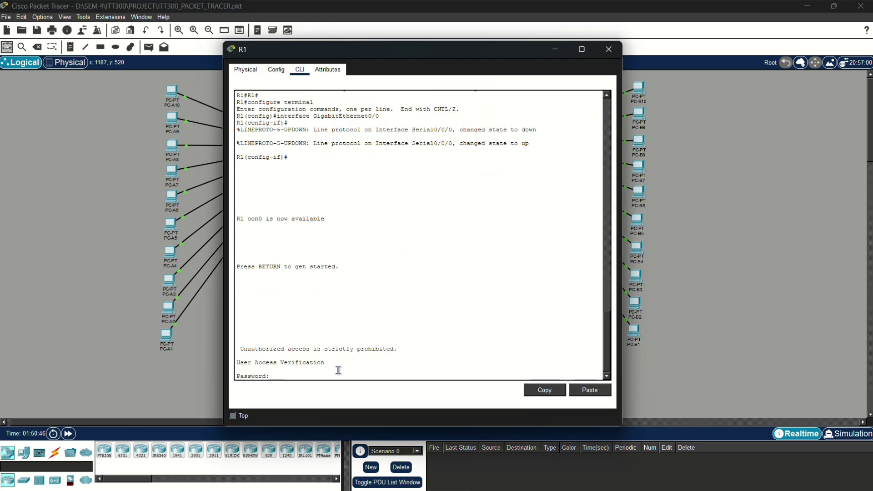
key(Return)
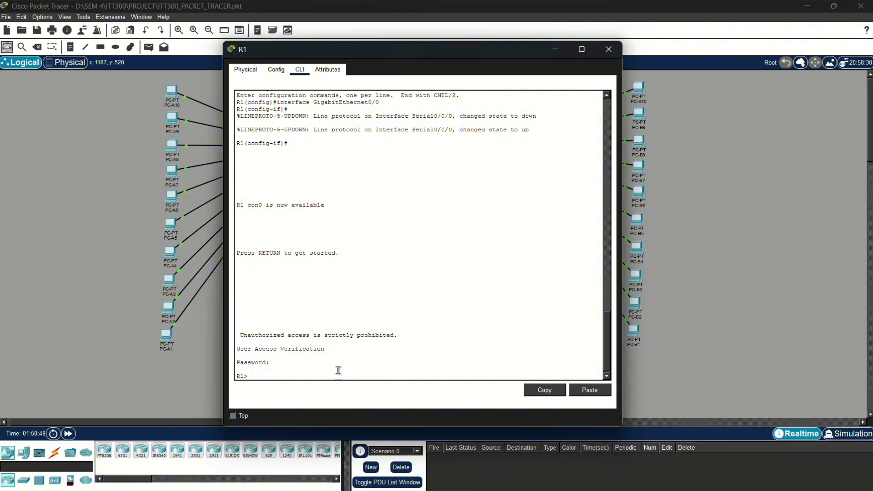
text(enc)
key(BackSpace)
key(Return)
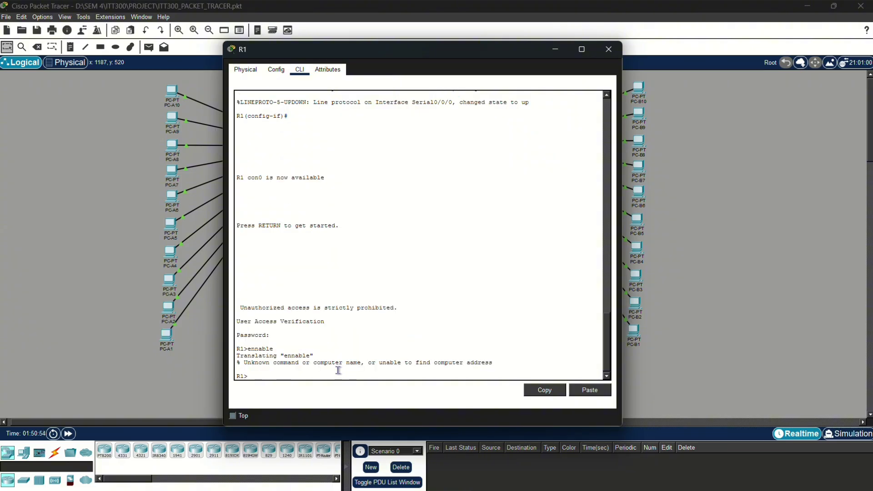
text(enable)
key(Return)
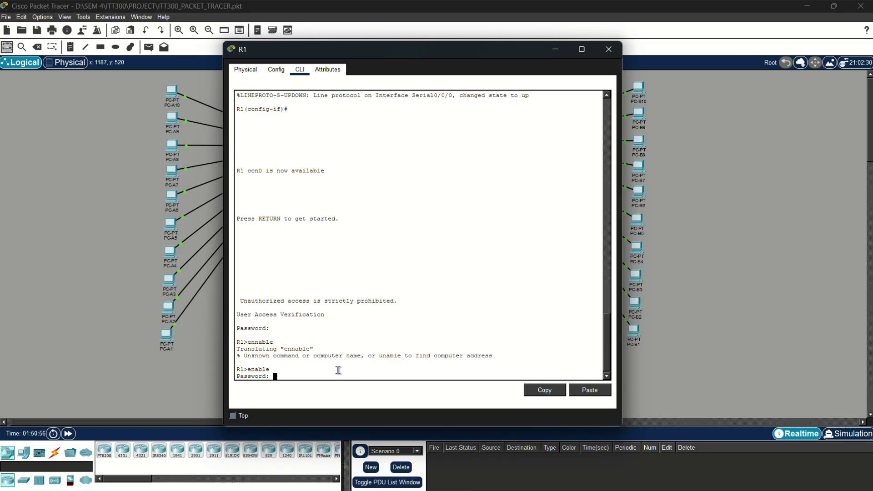
key(Return)
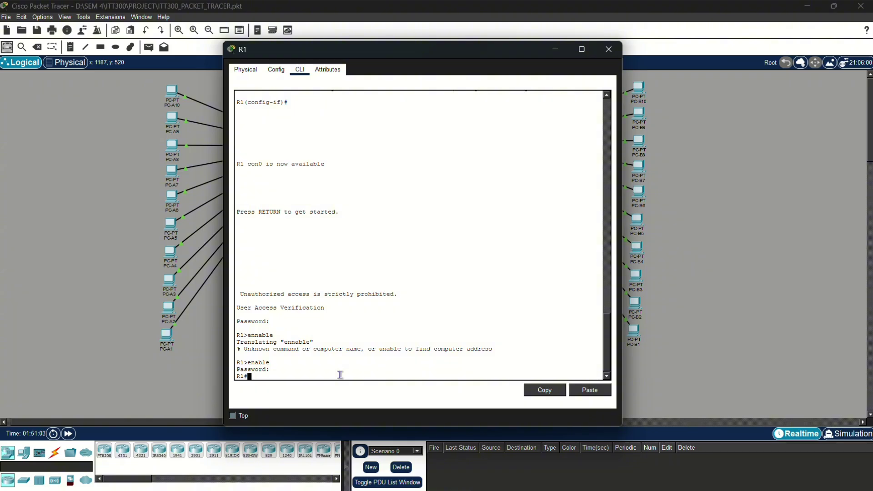
- Run 'show ip interface brief' on R1, review the interface rows, and close R1's window
text(show ip interface brief)
key(Return)
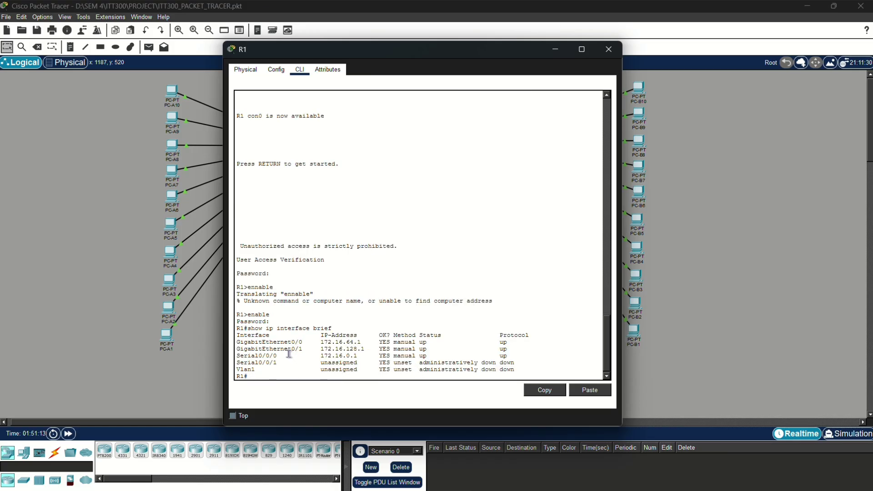
triple_click(286, 342)
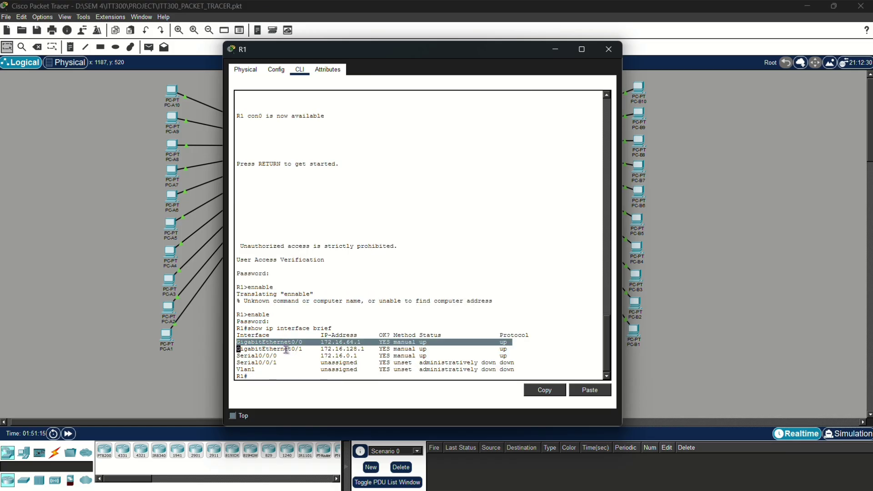
drag(236, 349, 295, 349)
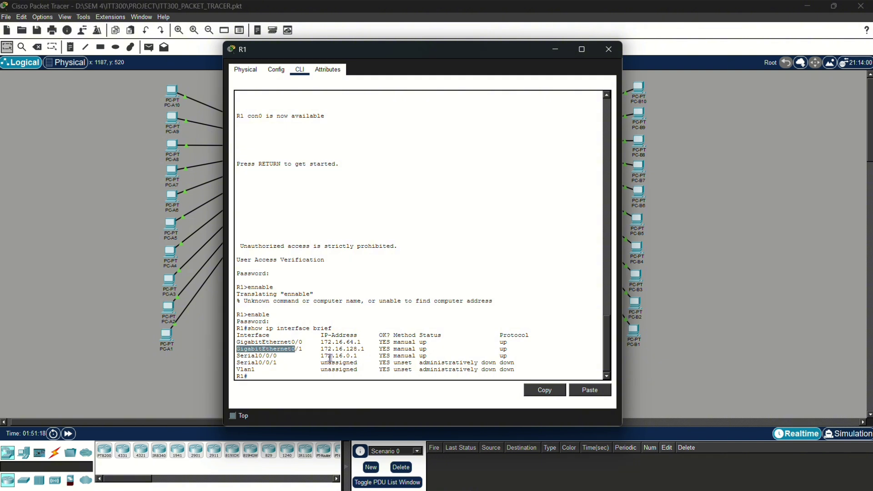
triple_click(300, 356)
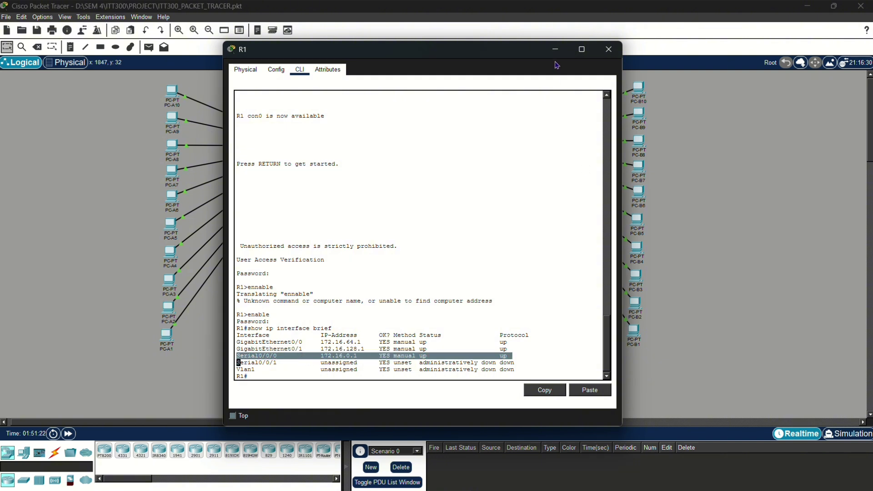
click(555, 50)
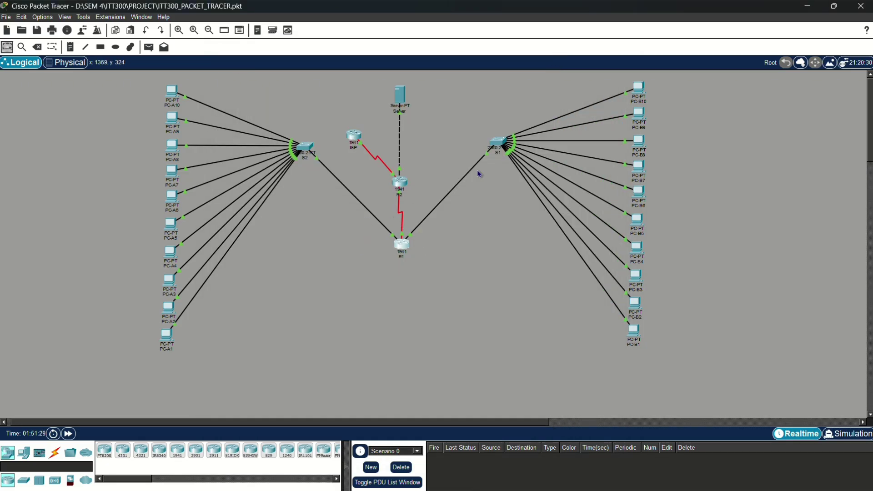
- Log into R2's console and enter privileged mode with enable
click(400, 183)
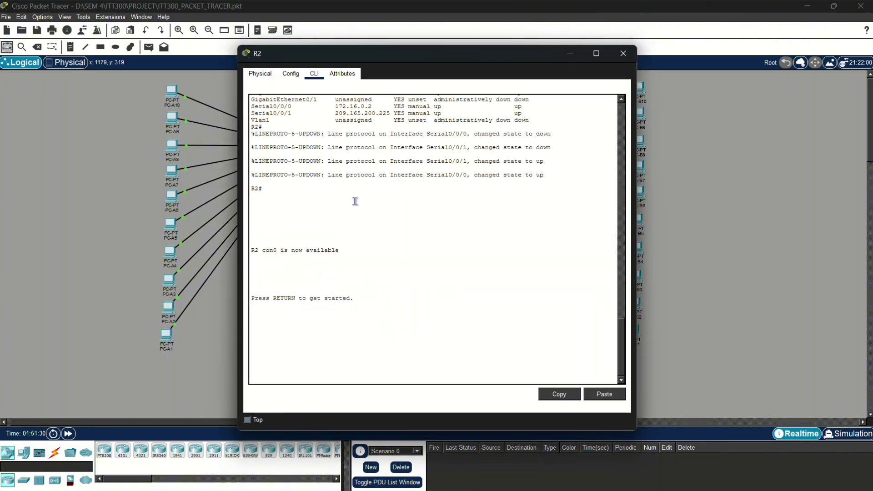
key(Return)
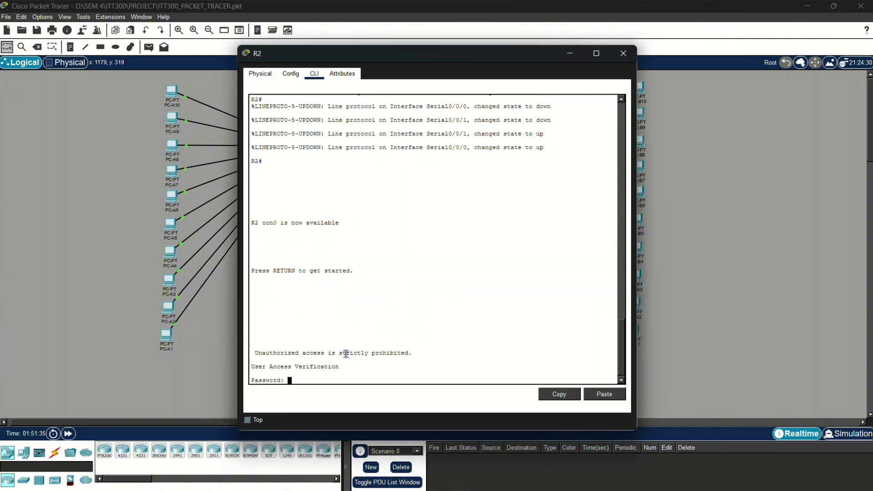
key(Return)
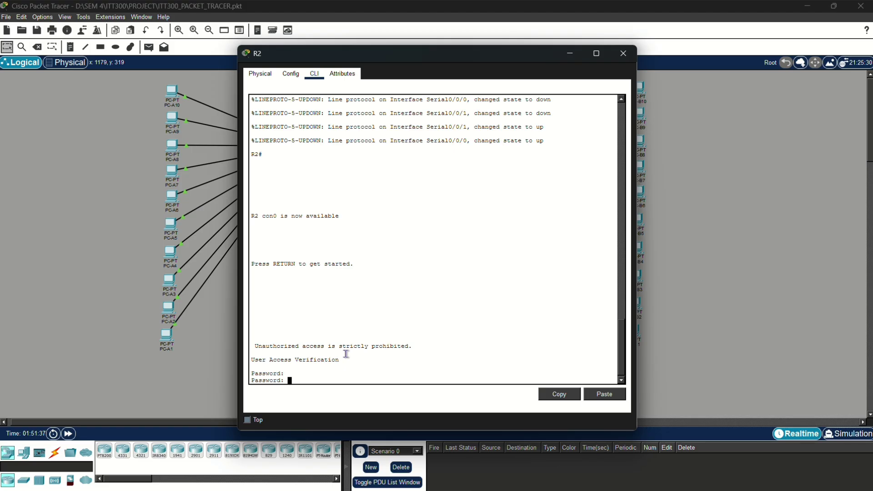
key(Return)
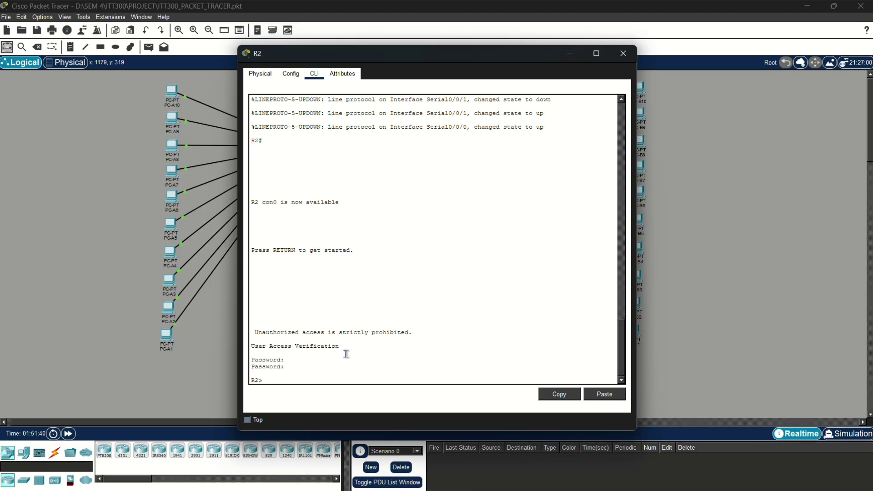
key(BackSpace)
key(BackSpace)
key(BackSpace)
key(Return)
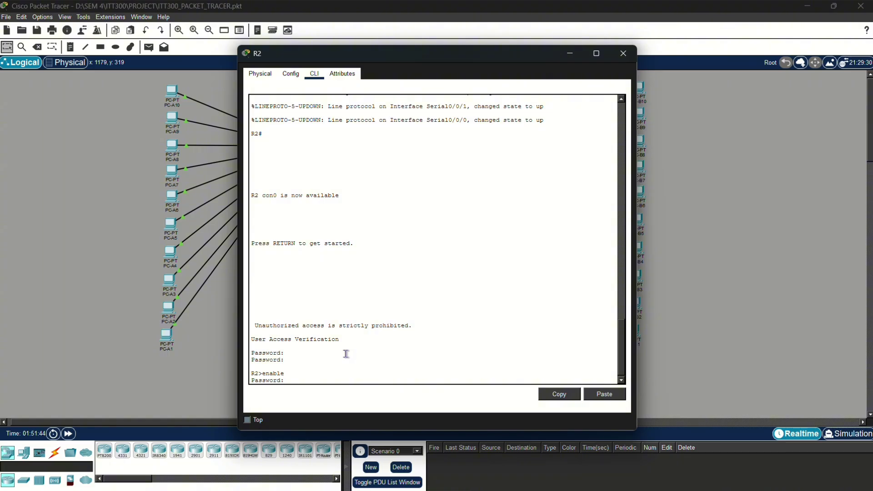
key(Return)
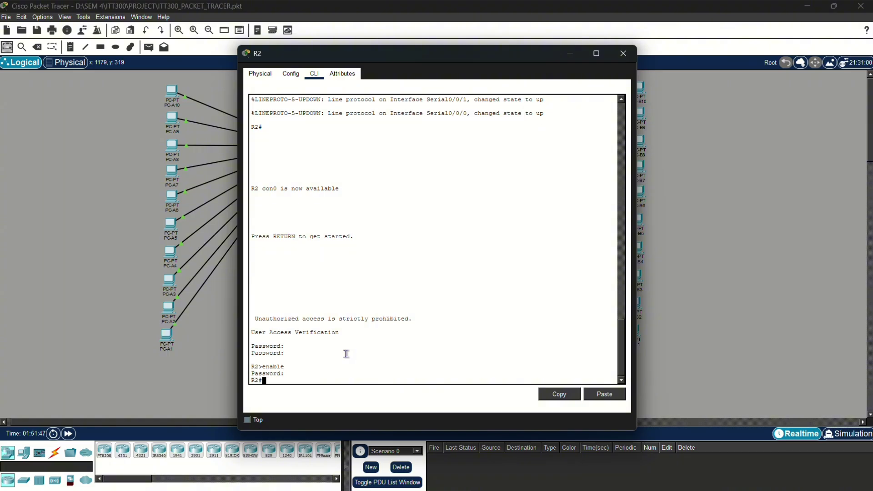
- Run 'show ip interface brief' on R2: GigabitEthernet0/0, Serial0/0/0 and Serial0/0/1 up, GigabitEthernet0/1 down
text(show ip interface biref)
key(Return)
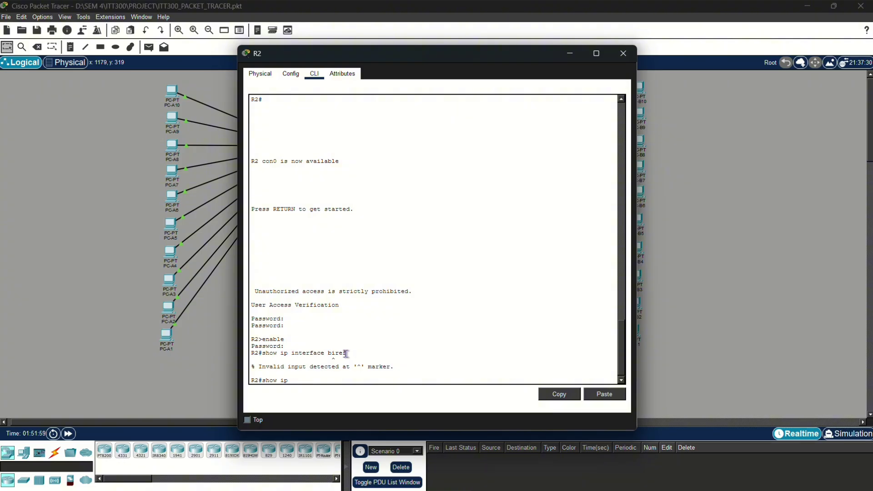
text(show ip interface briejf)
key(Return)
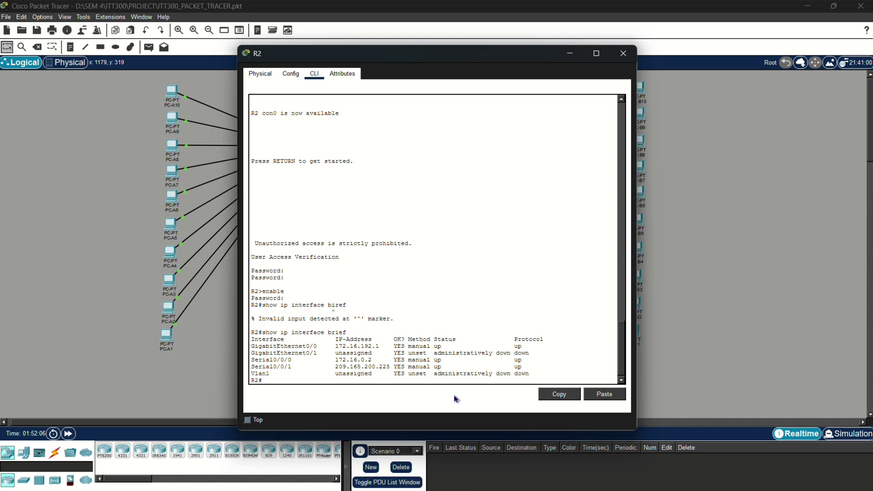
triple_click(298, 348)
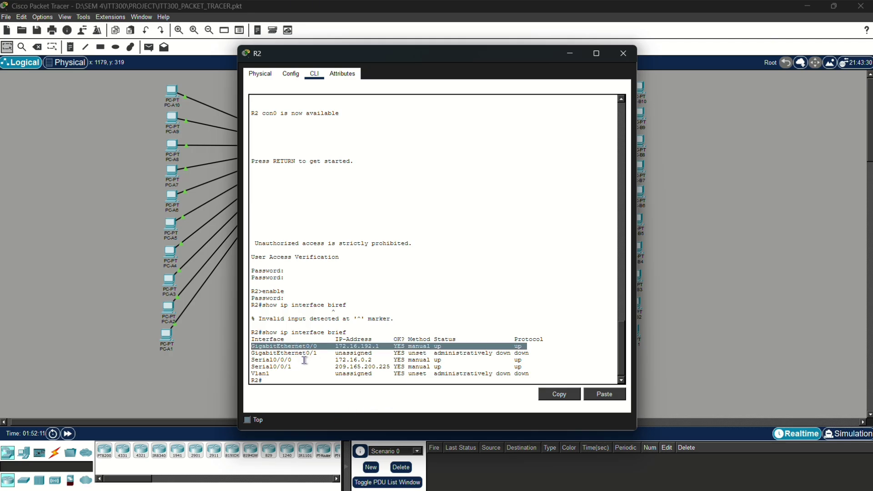
triple_click(303, 354)
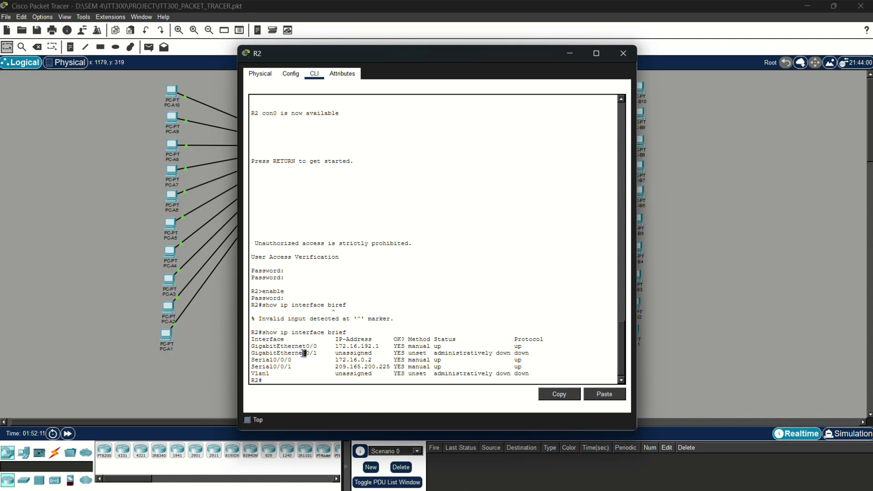
double_click(339, 359)
triple_click(304, 360)
click(305, 368)
triple_click(305, 369)
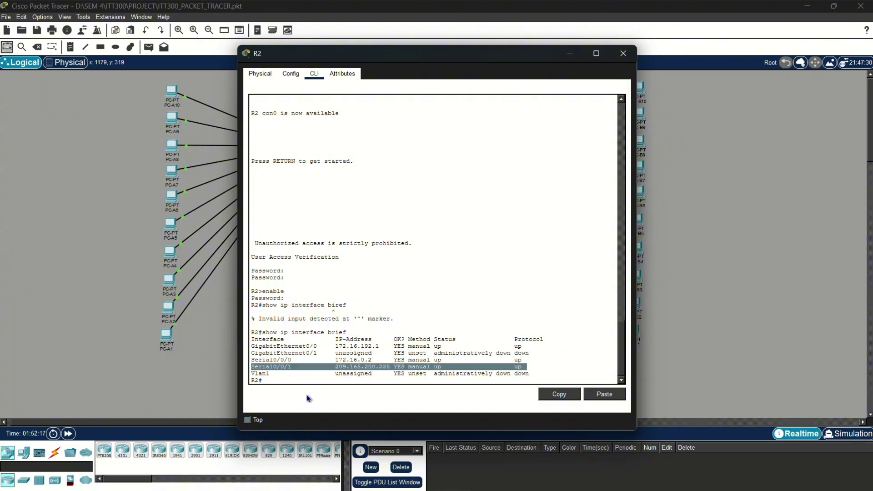
drag(536, 57, 816, 70)
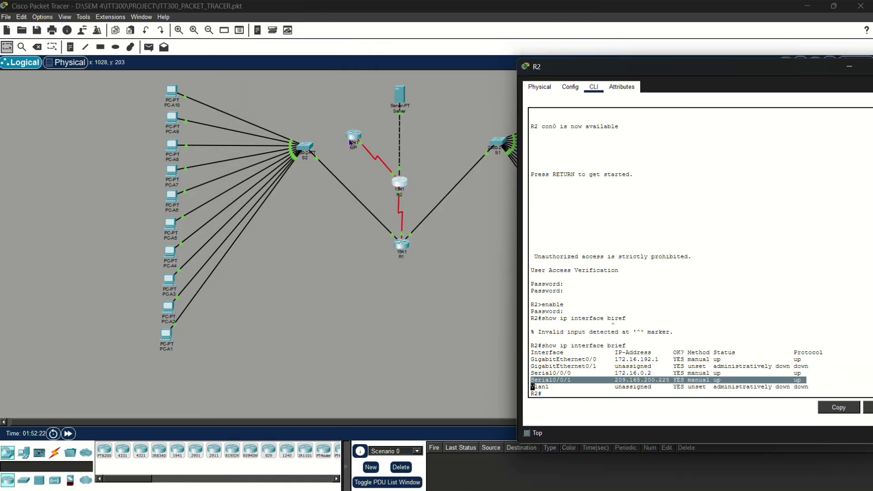
- Highlight ISP's Serial0/0/1 line, up at 209.165.200.226, then move the ISP console aside
click(351, 142)
click(352, 140)
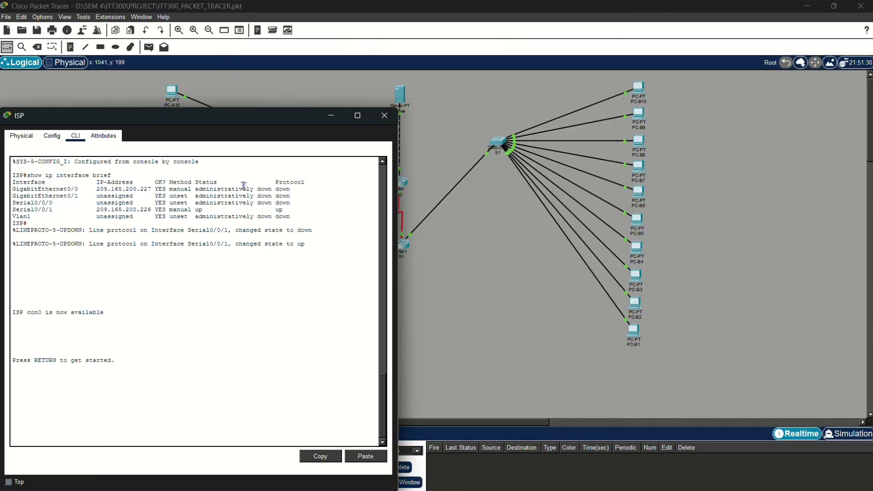
drag(226, 115, 396, 68)
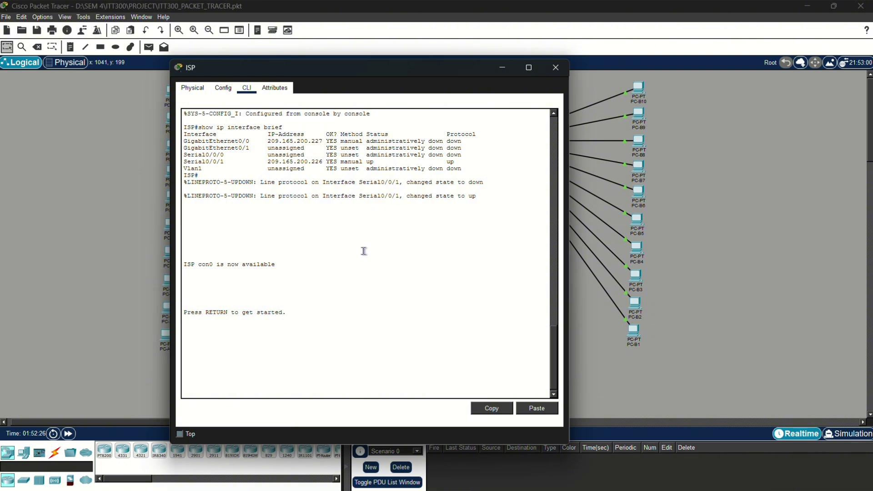
double_click(220, 127)
drag(184, 148, 251, 151)
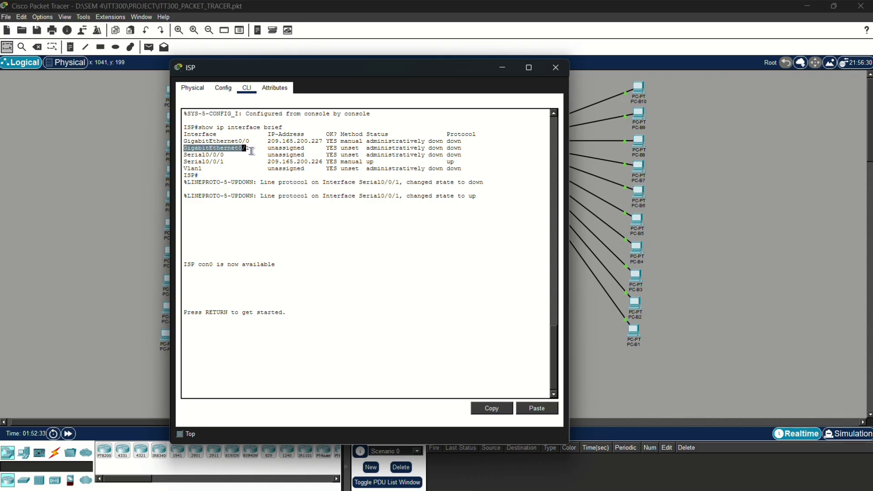
click(221, 155)
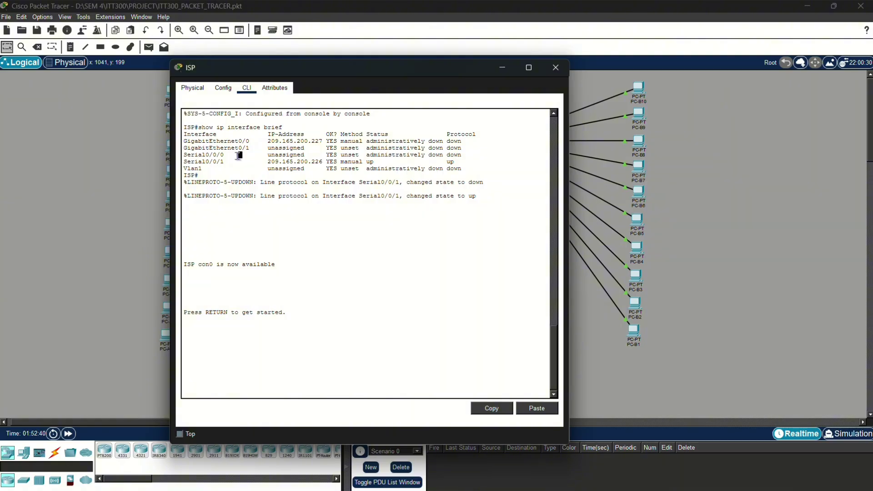
triple_click(237, 162)
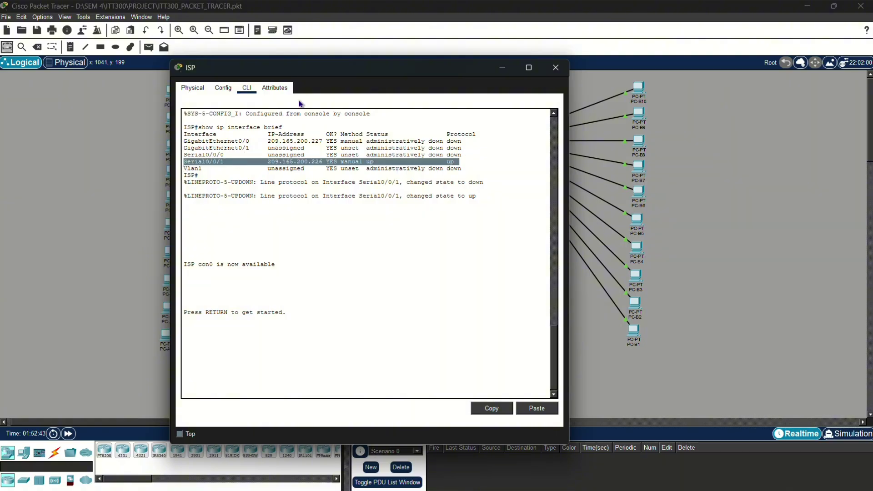
drag(313, 72, 605, 176)
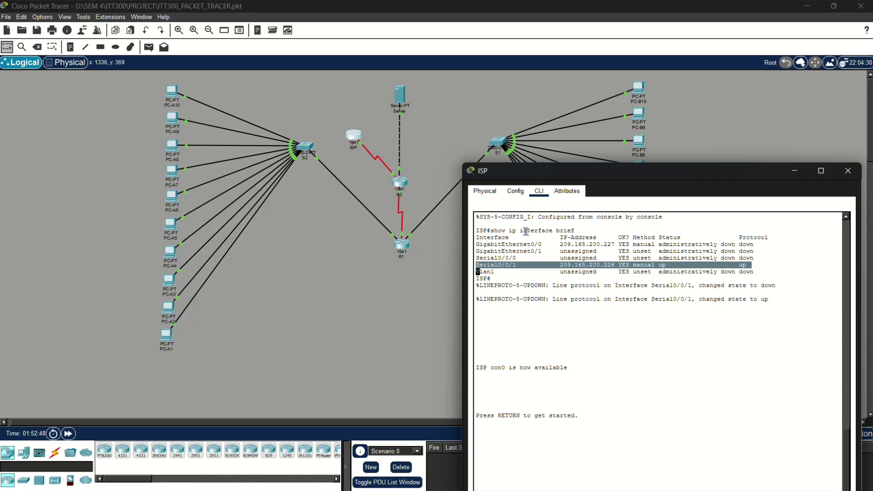
- View R1's Physical and Config tabs, then move its window out of the way
click(427, 157)
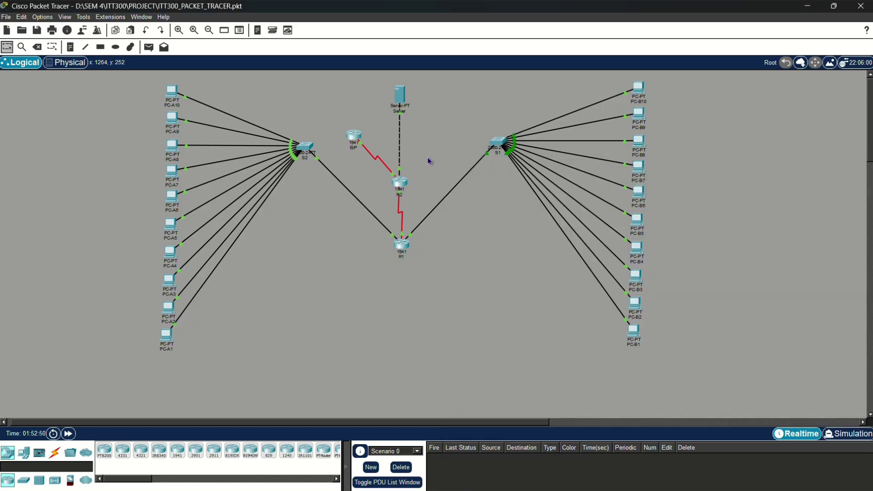
click(402, 244)
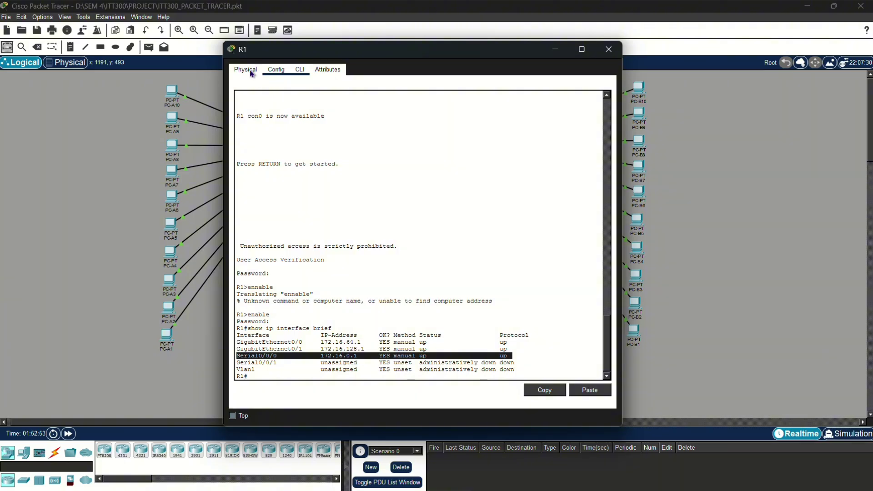
click(274, 71)
click(250, 73)
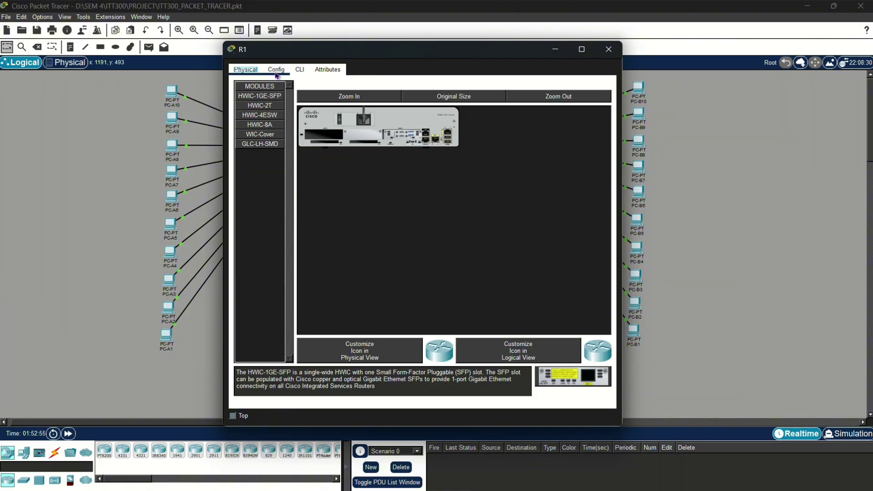
click(276, 71)
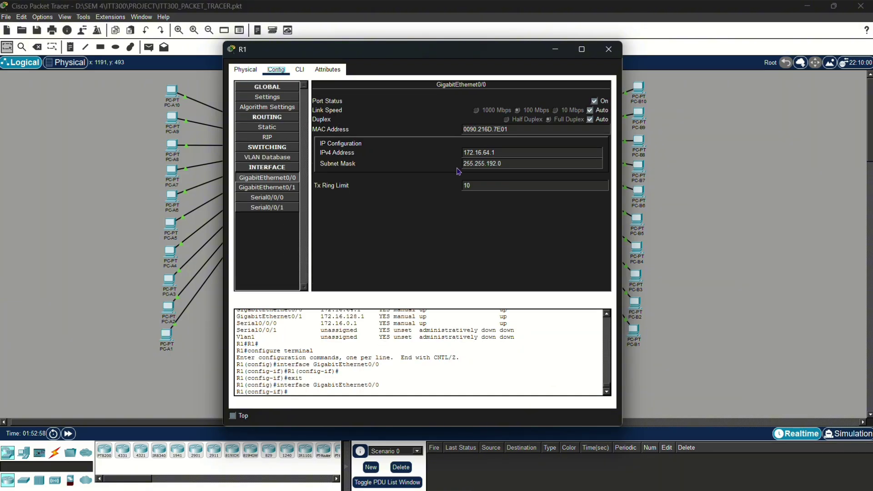
drag(504, 49, 350, 180)
drag(378, 204, 386, 219)
- Check GigabitEthernet0/0 configuration on R2 and ISP, then open the Server's window
click(400, 183)
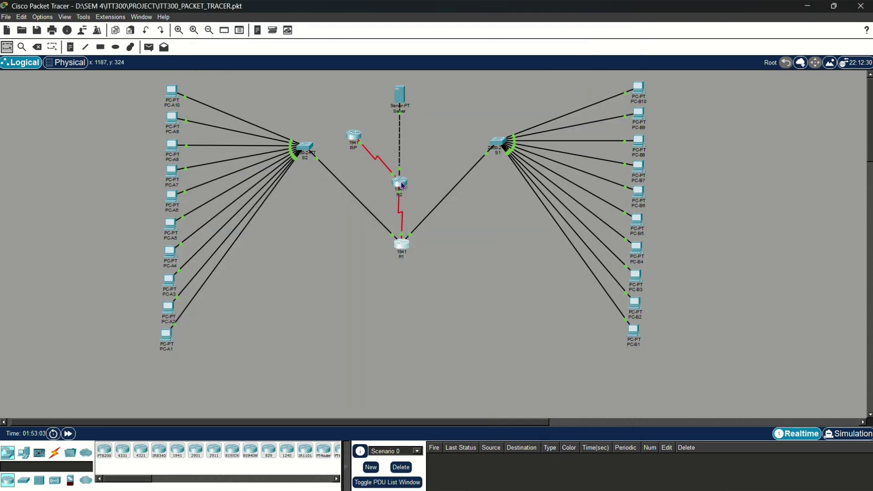
click(570, 86)
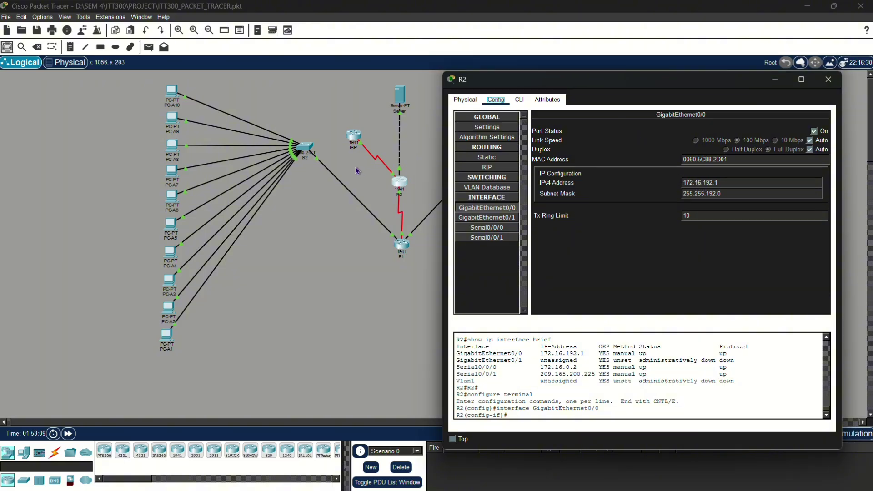
click(356, 139)
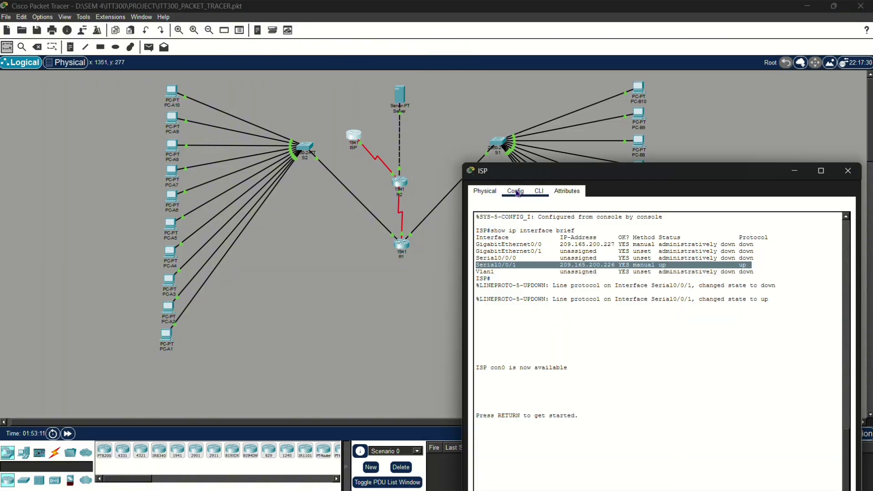
click(516, 192)
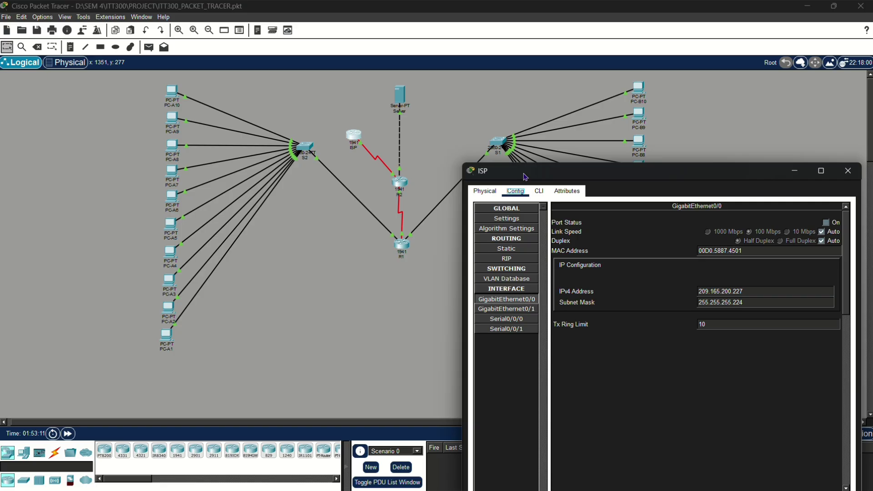
drag(525, 176, 494, 108)
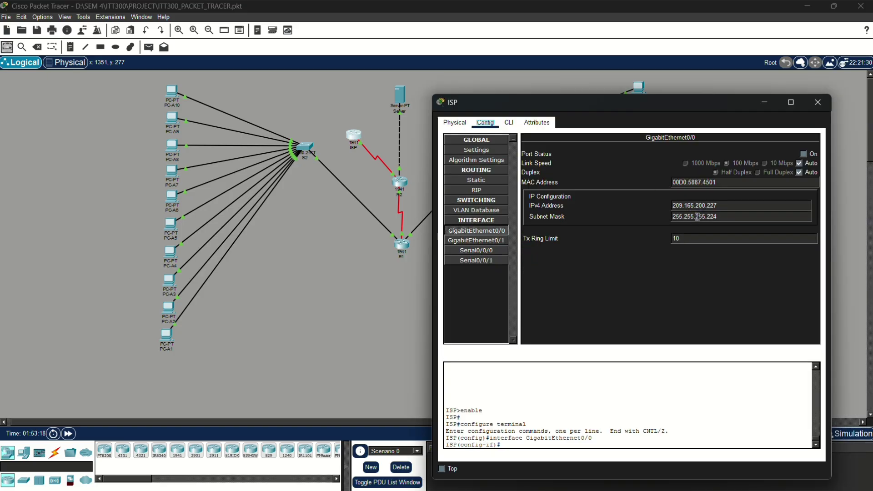
click(401, 97)
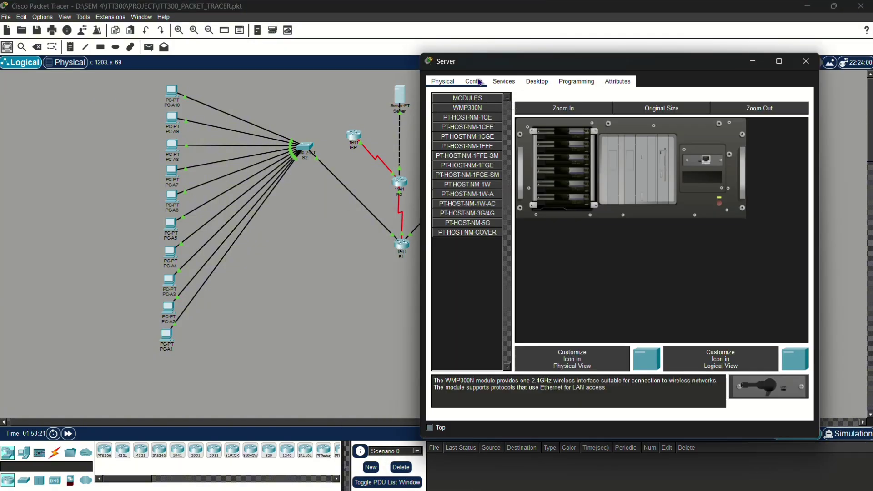
- Review Server's IP Configuration: 172.16.192.2, mask 255.255.192.0, gateway 172.16.192.1, DNS 172.16.192.2
click(478, 83)
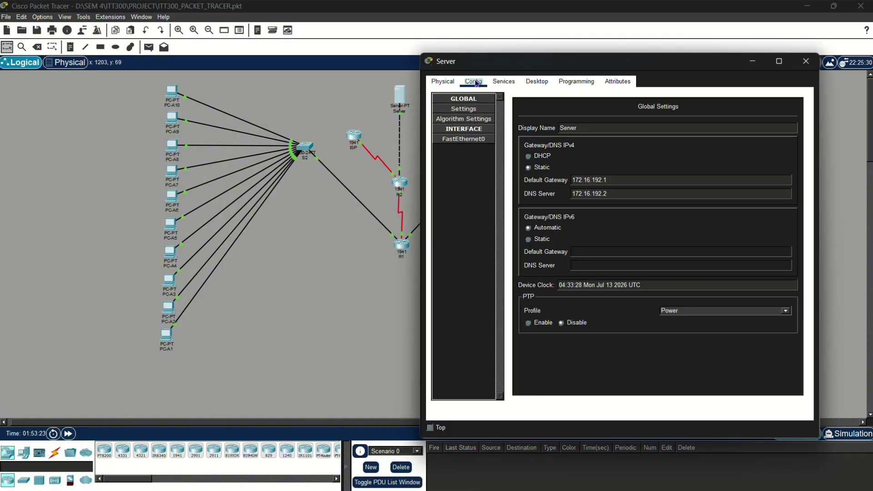
click(503, 82)
click(536, 82)
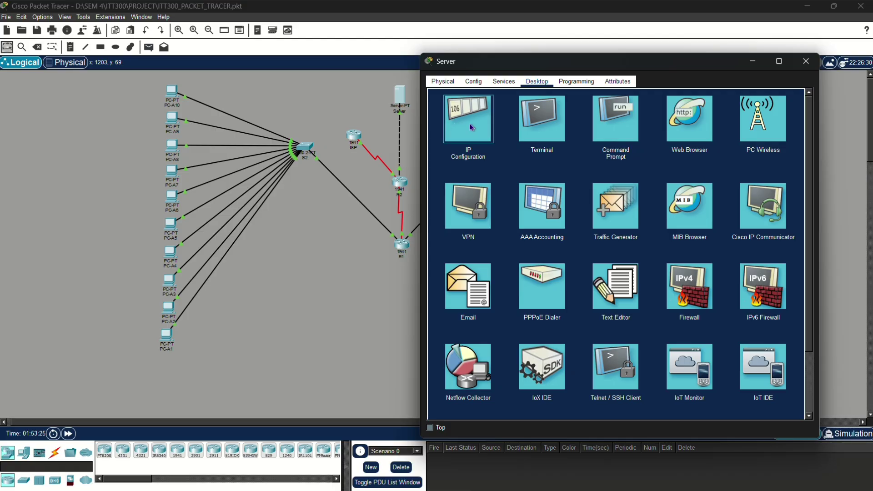
click(471, 127)
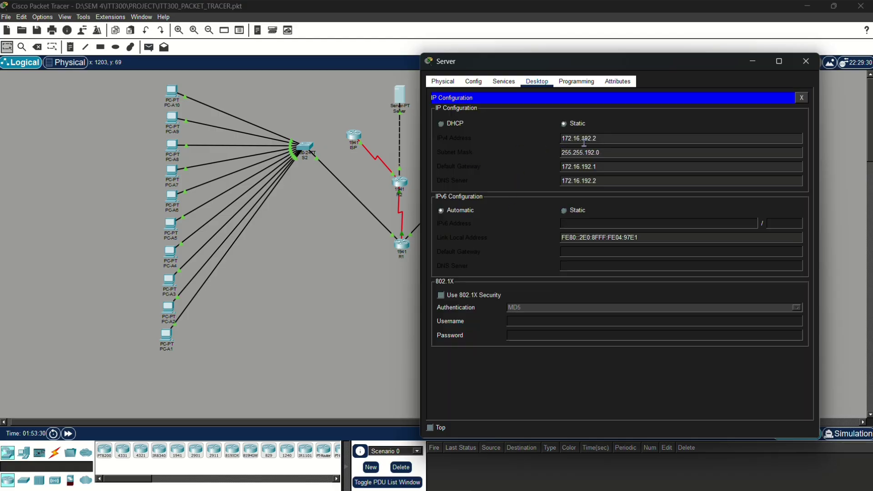
click(456, 152)
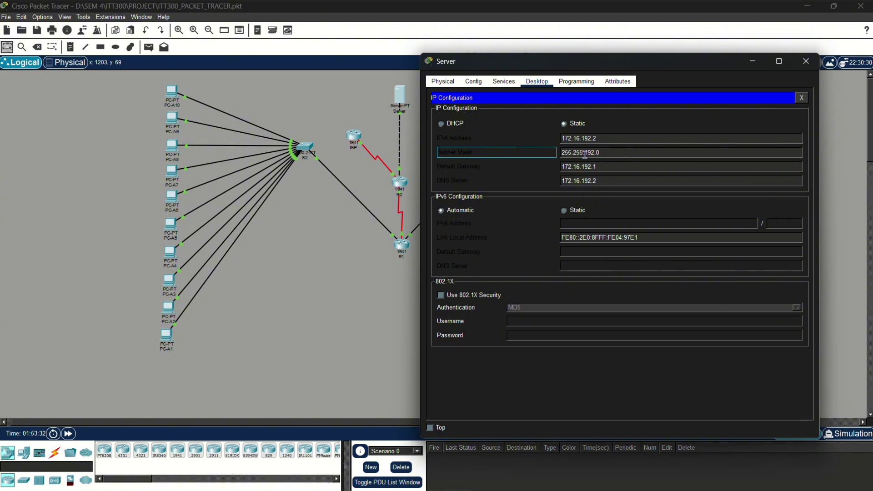
click(460, 169)
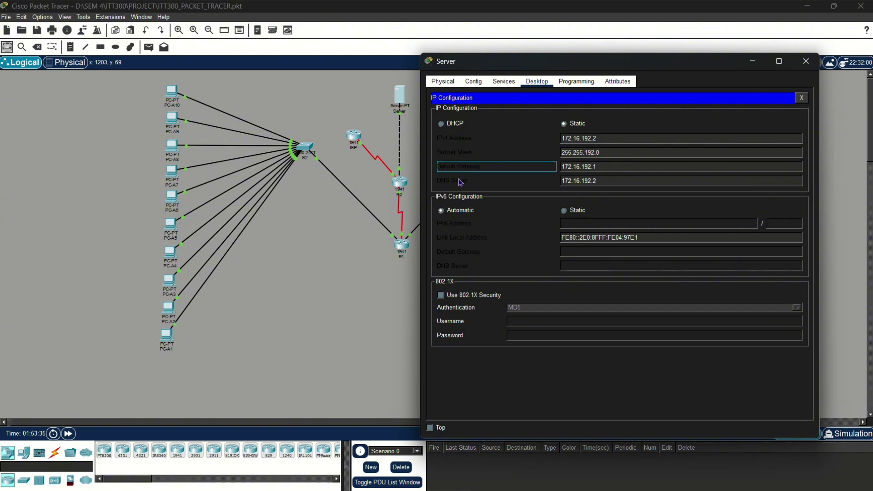
click(462, 183)
click(321, 226)
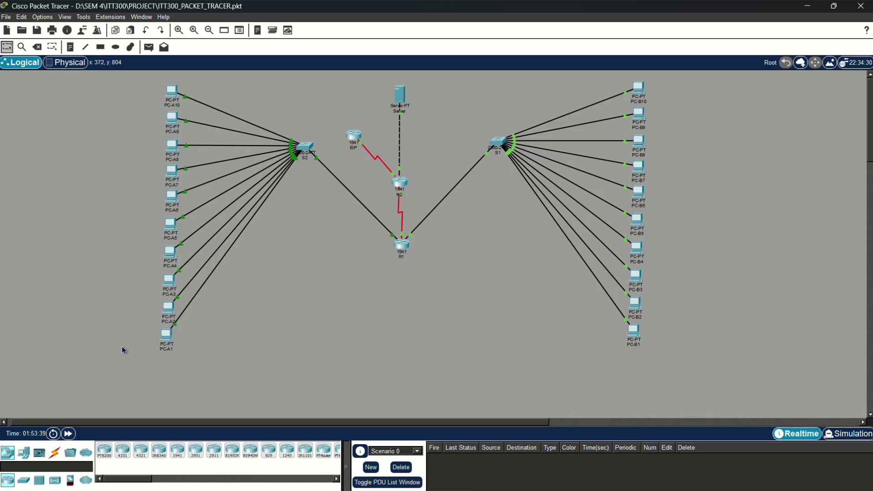
- Run ipconfig on PC-A3, confirming 172.16.64.14, mask 255.255.192.0, gateway 172.16.64.1
click(170, 285)
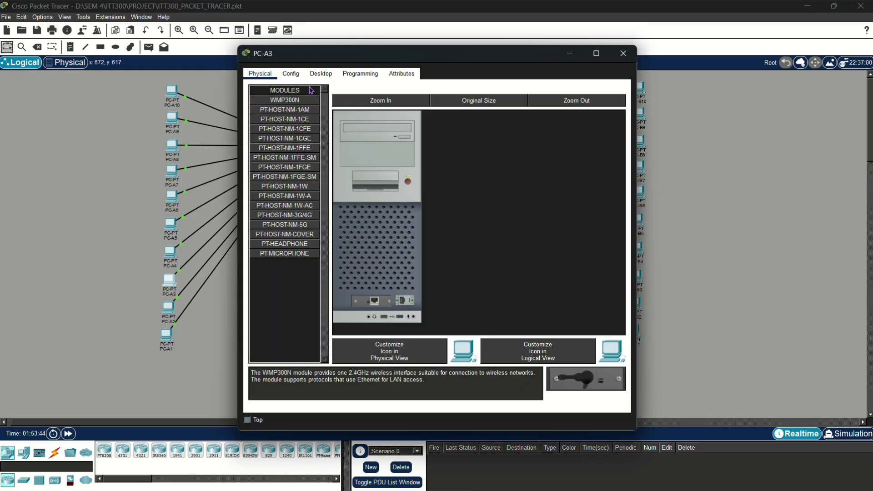
click(320, 74)
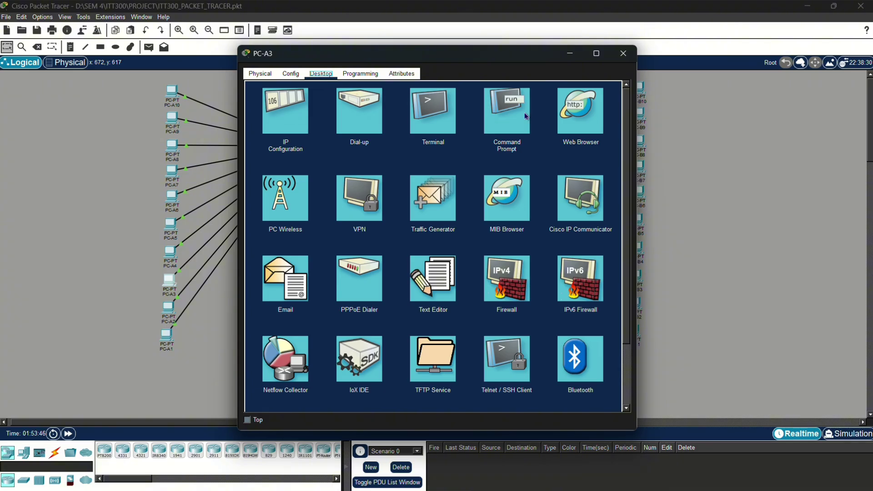
click(500, 119)
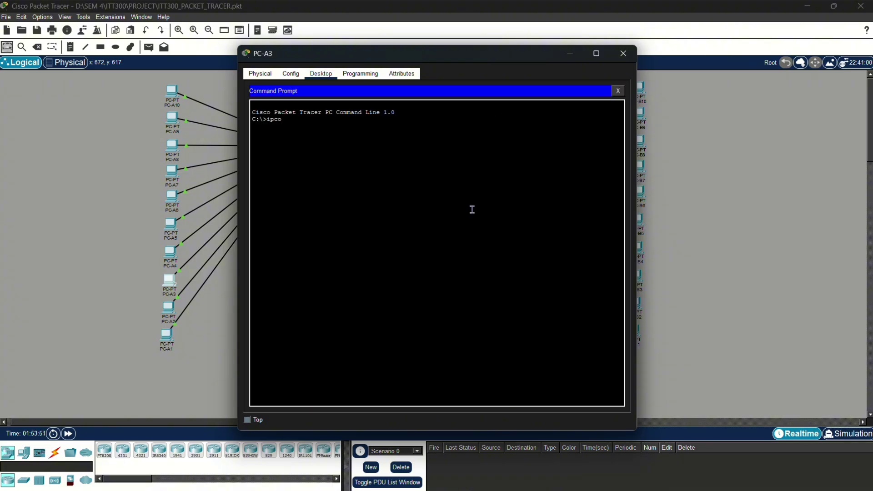
text(ipconfig)
key(Return)
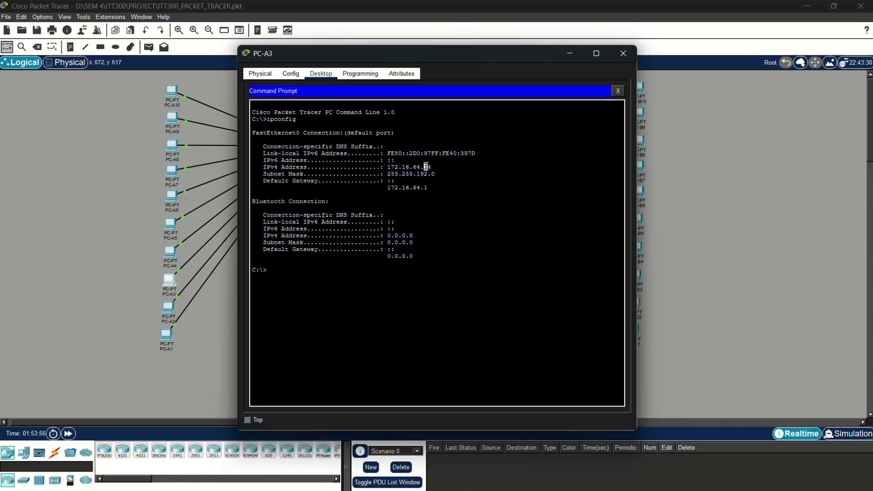
triple_click(426, 167)
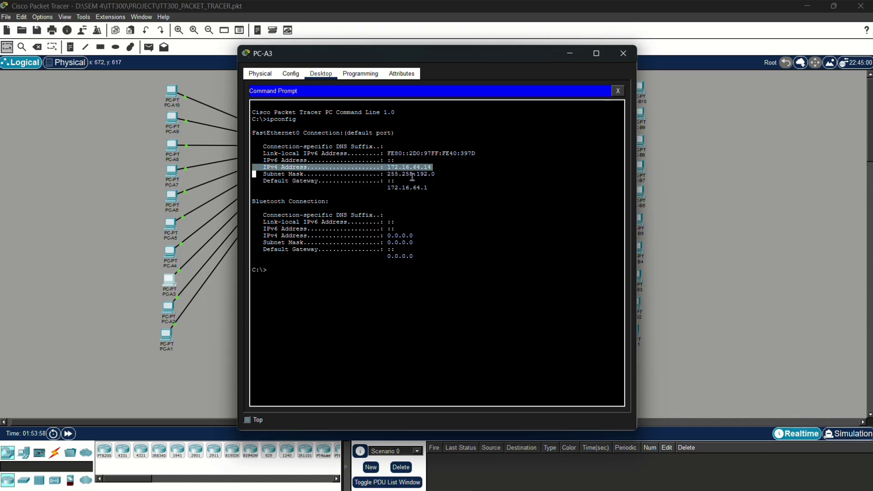
drag(514, 54, 746, 56)
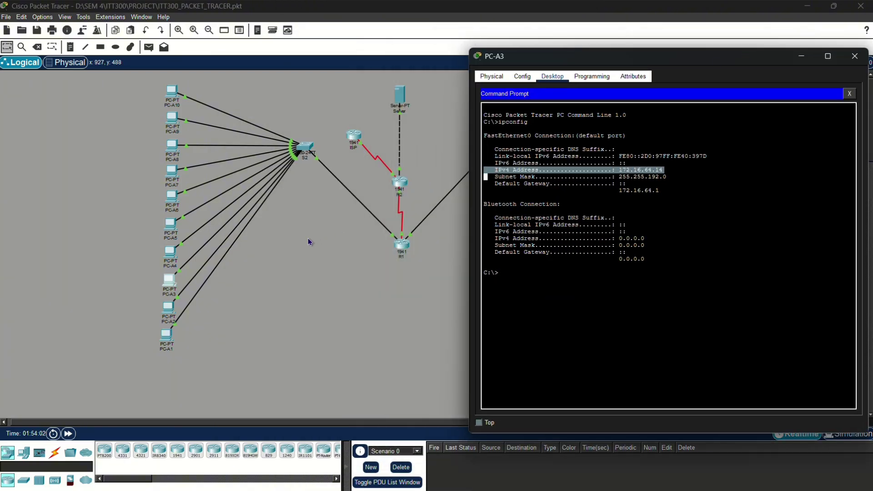
click(189, 288)
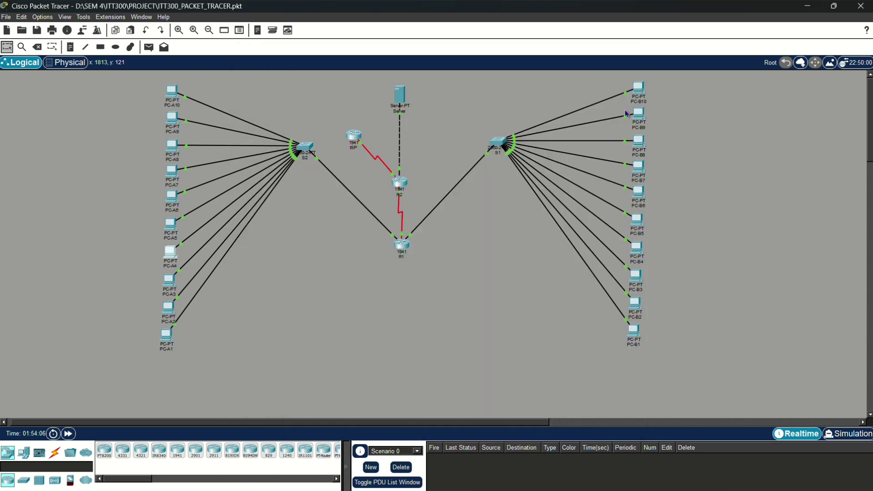
- Run ipconfig on PC-A4 and highlight its IPv4 address 172.16.64.16
click(175, 258)
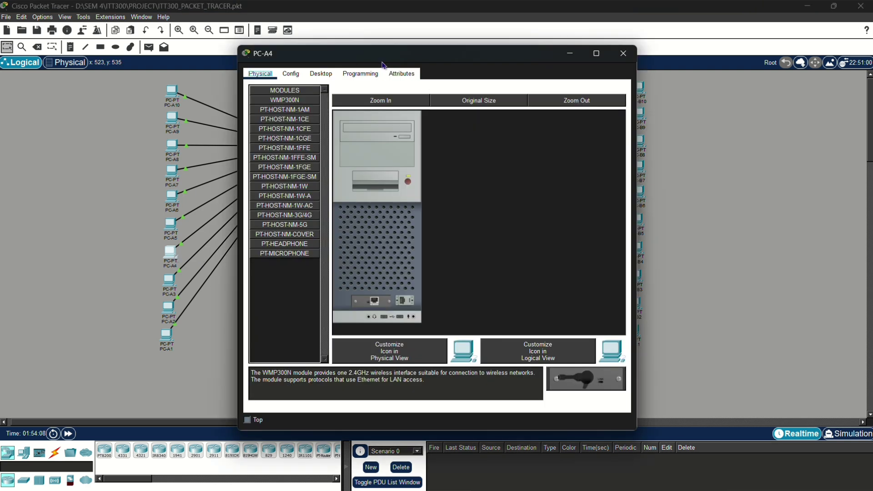
click(321, 74)
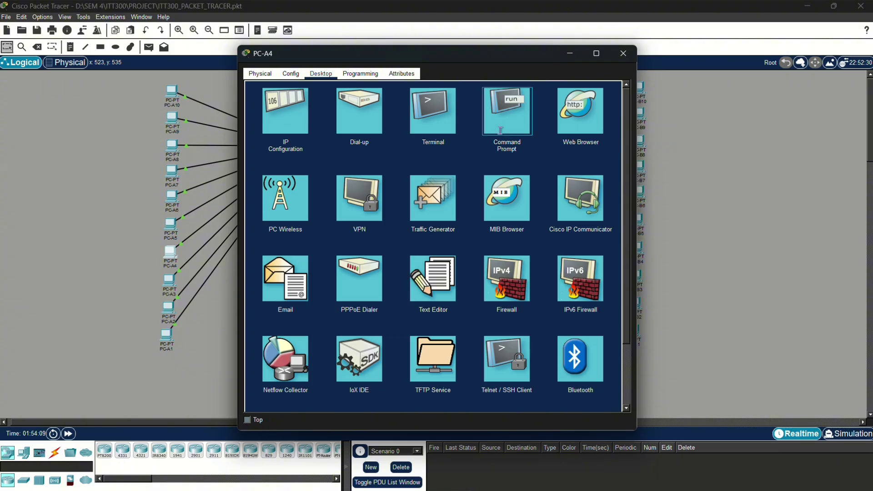
click(495, 129)
text(if)
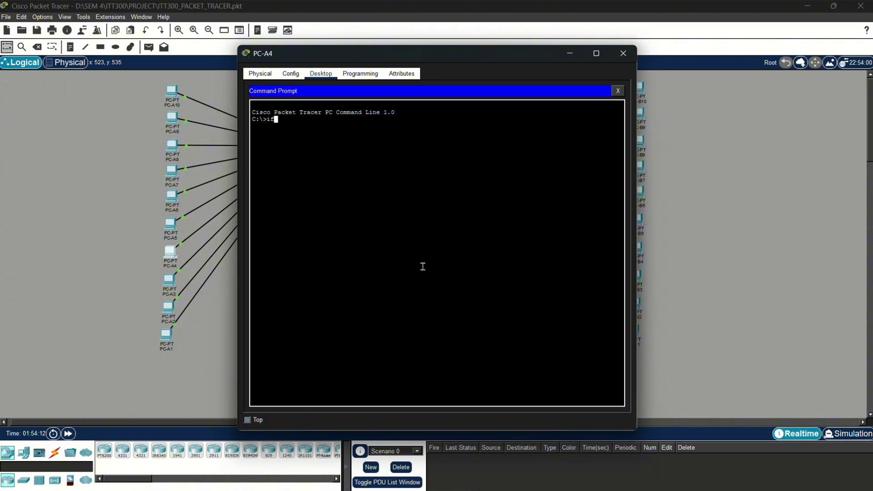
key(BackSpace)
text(pconfig)
key(Return)
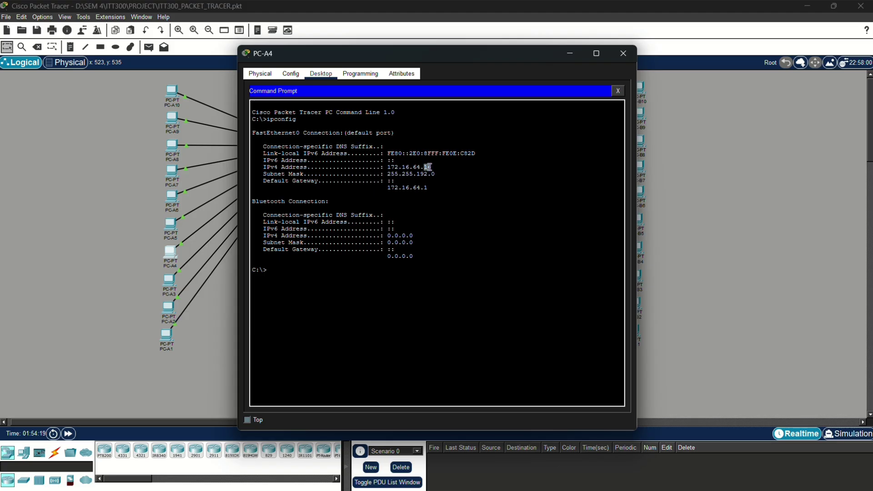
triple_click(427, 167)
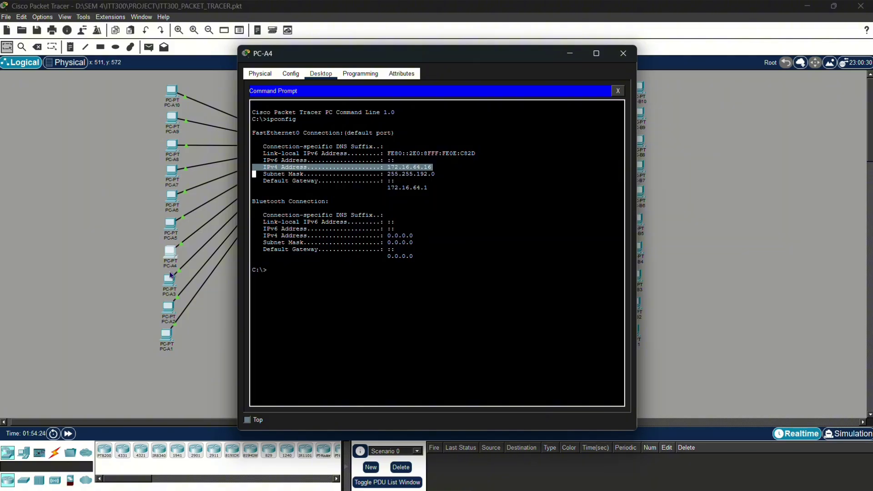
click(171, 276)
- Ping 172.16.64.16 from PC-A3, receiving 4 of 4 replies with 0% loss
click(556, 276)
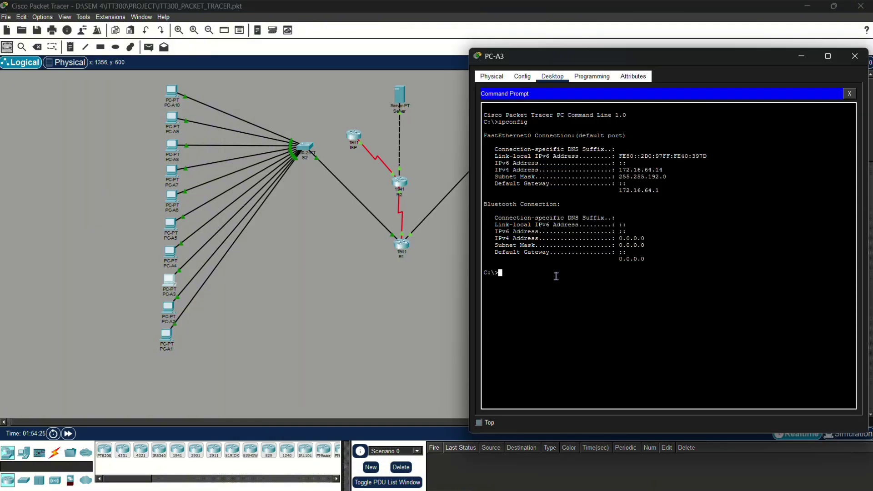
text(ping)
text(172.16.64.16)
key(Return)
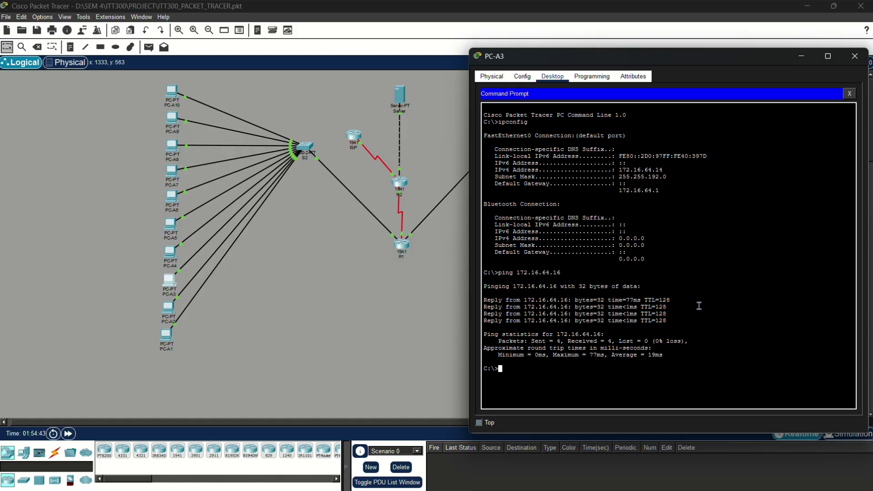
drag(688, 58, 327, 120)
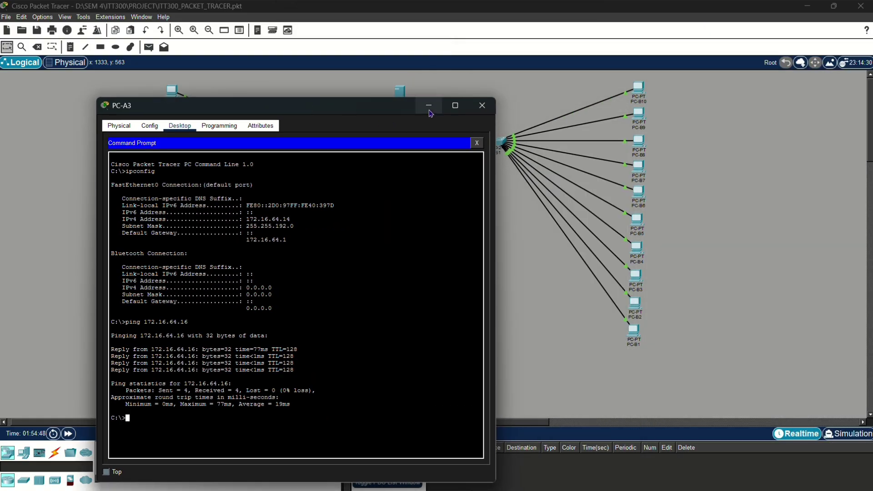
click(439, 119)
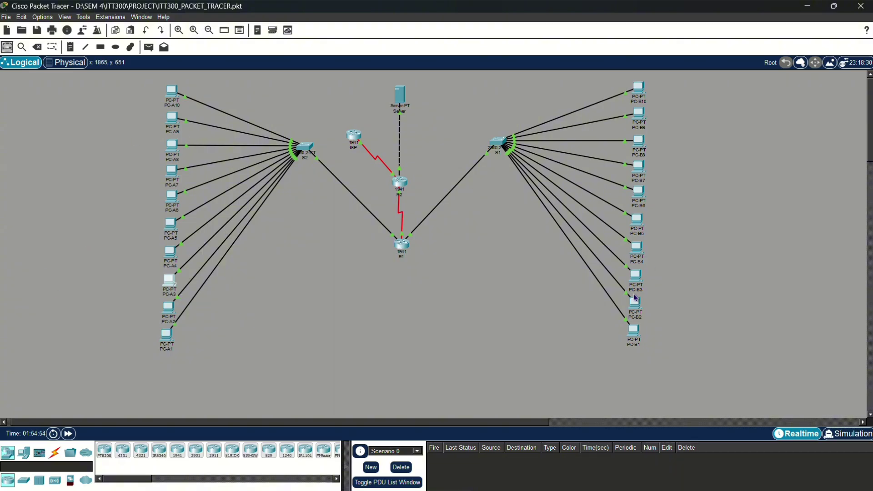
- Run ipconfig on PC-B4, showing 172.16.128.10, mask 255.255.192.0, gateway 172.16.128.1
click(641, 254)
click(320, 74)
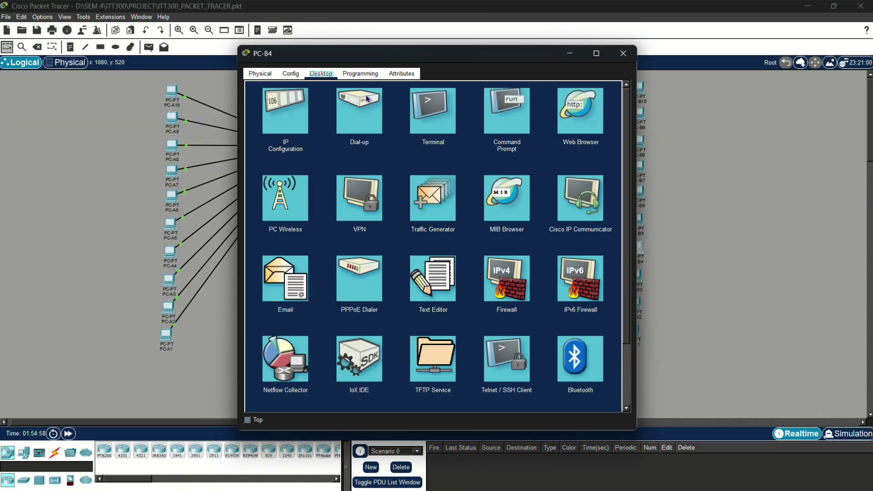
click(501, 130)
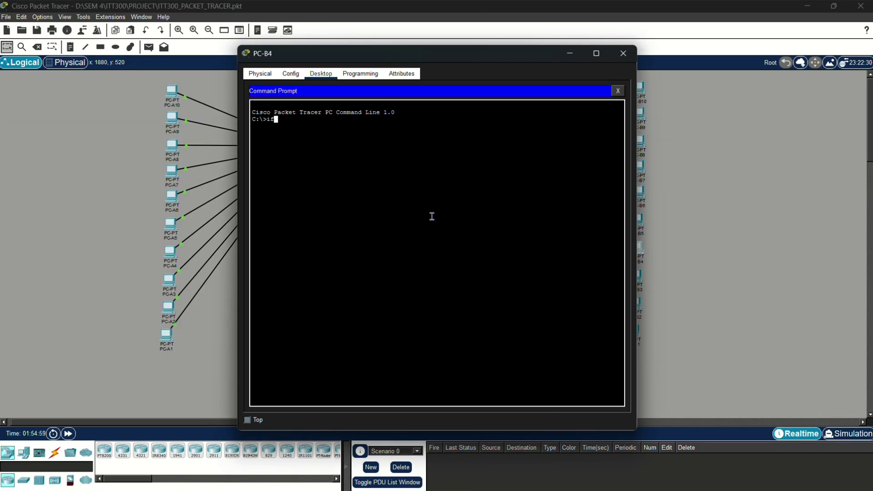
text(ipconfig)
key(Return)
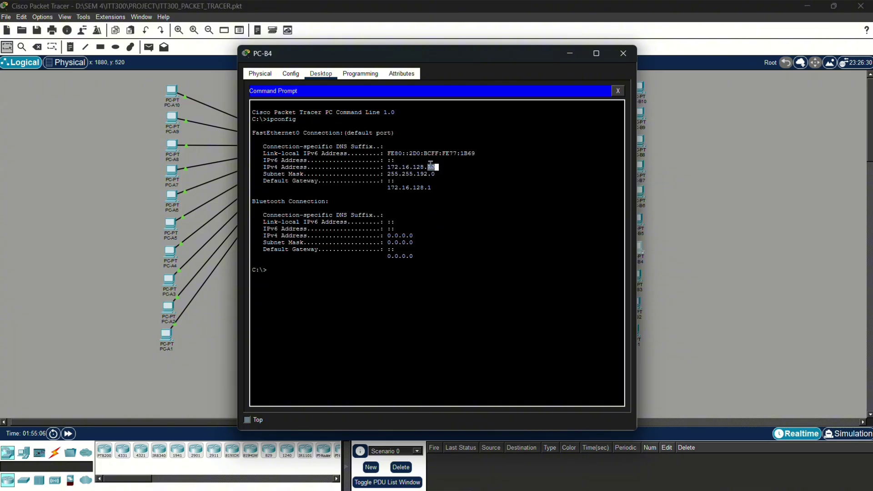
triple_click(429, 167)
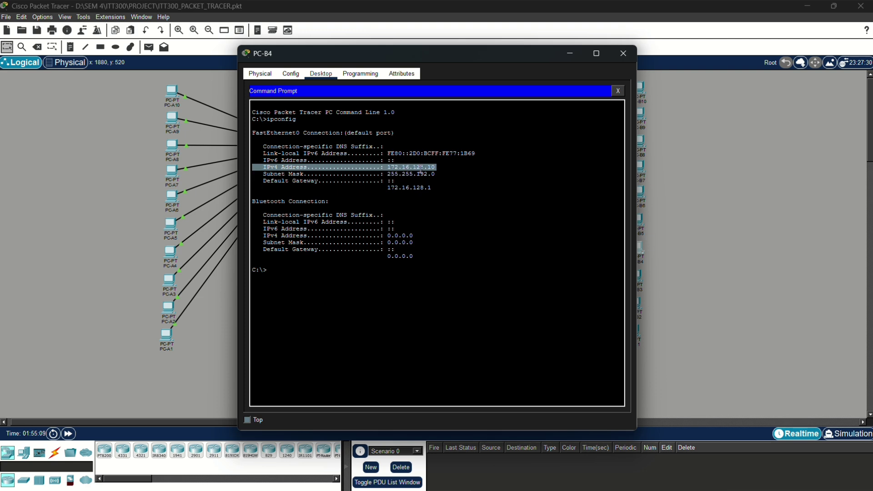
- Ping PC-B4 at 172.16.128.10 from PC-A3, getting 3 of 4 replies, 25% loss
click(173, 291)
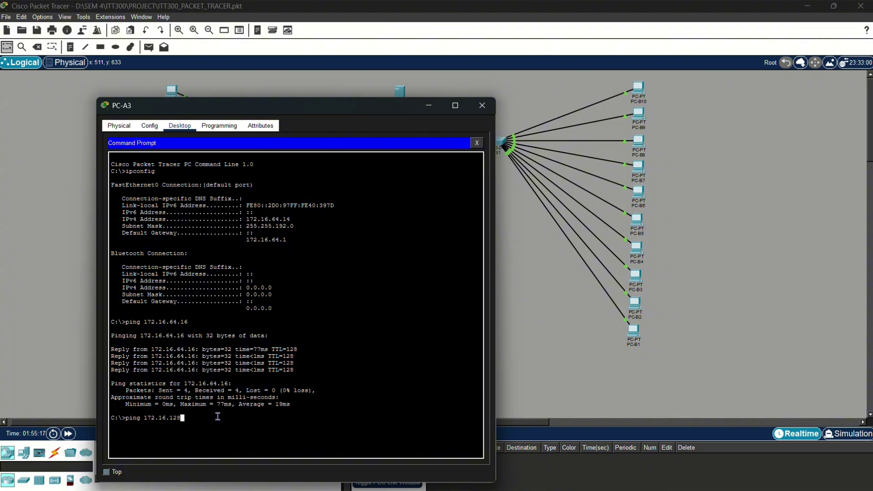
key(Return)
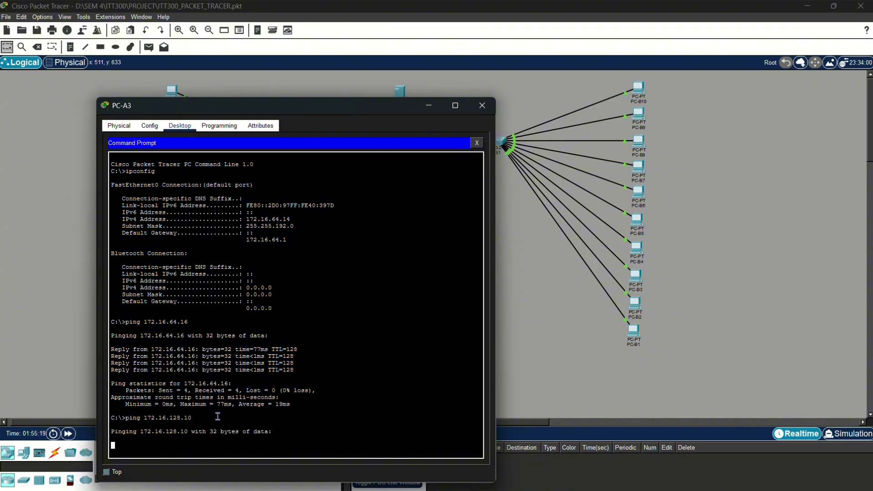
drag(278, 112, 352, 88)
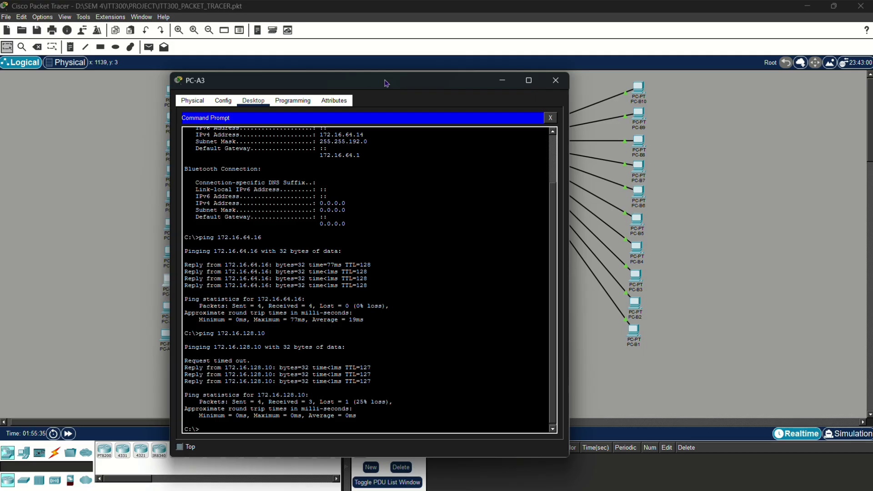
drag(386, 85, 455, 70)
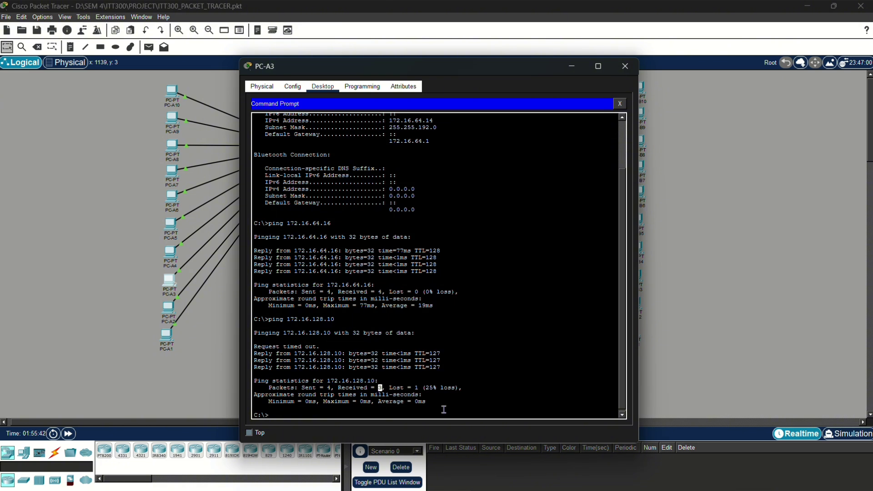
click(454, 397)
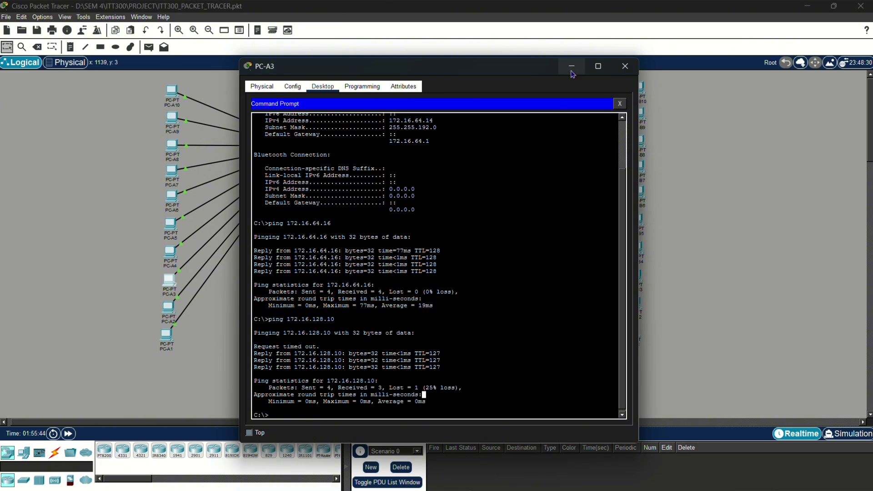
drag(449, 79, 436, 110)
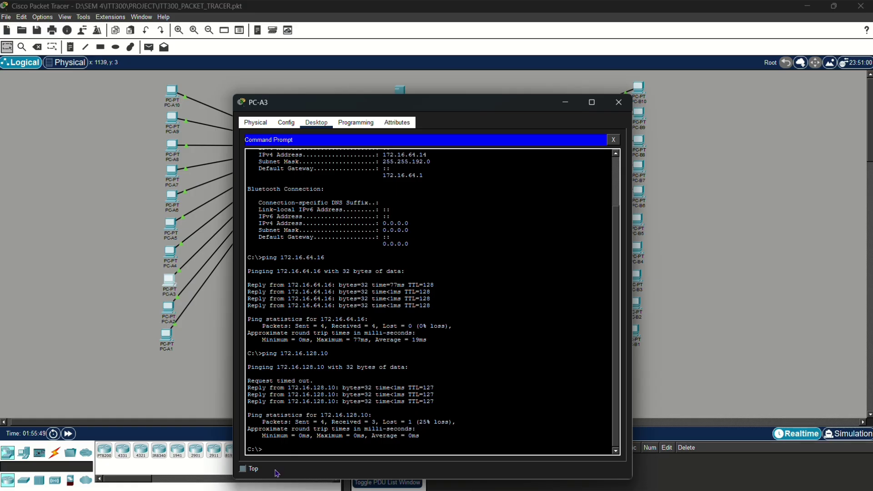
click(282, 451)
drag(251, 106, 131, 64)
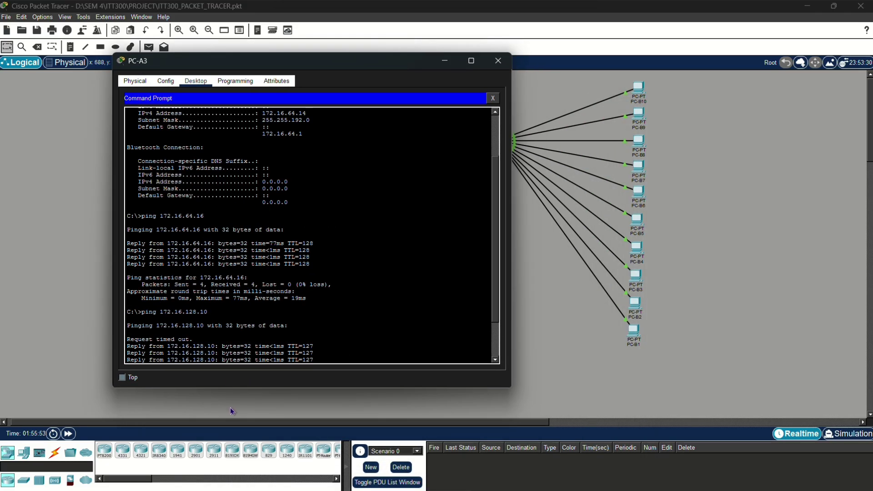
drag(227, 391, 238, 461)
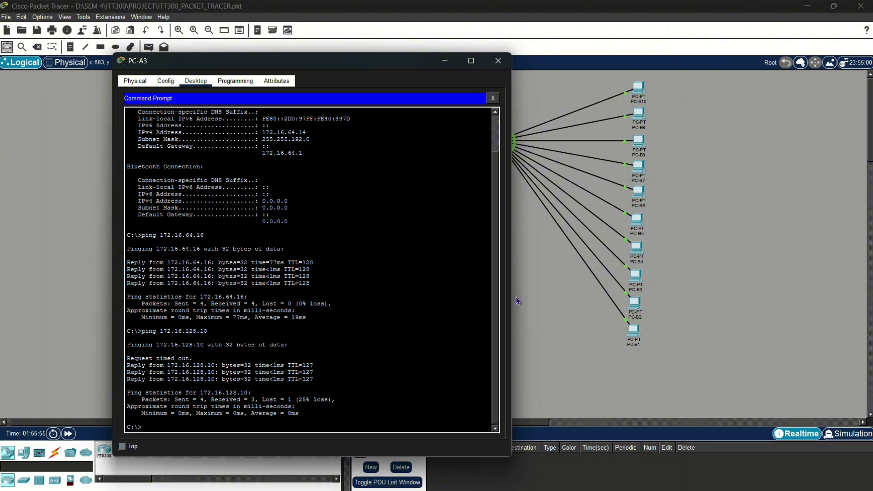
- Open the Server's IP Configuration and return to the main Packet Tracer window
click(542, 294)
click(399, 94)
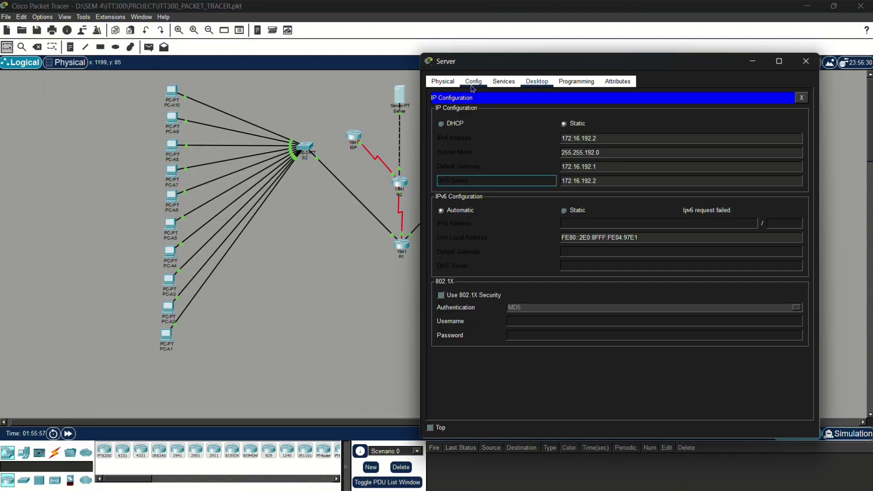
key(alt+Tab)
key(alt+Tab)
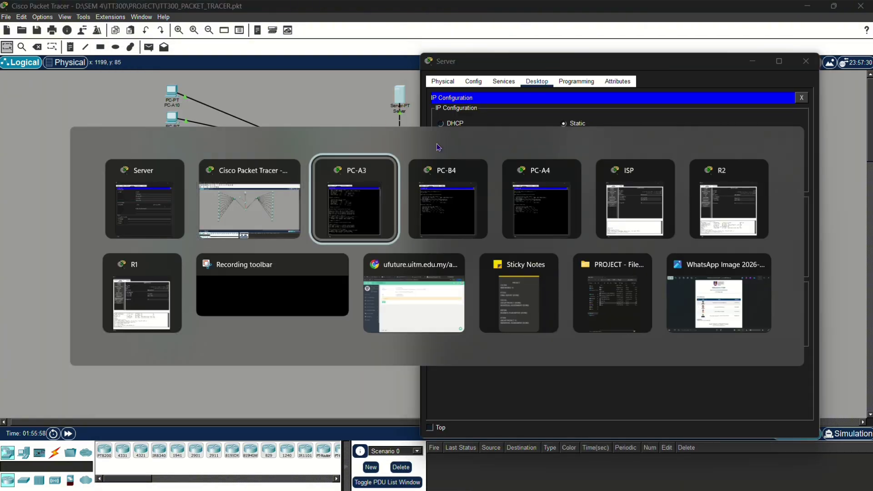
key(alt+Tab)
key(alt+Tab)
key(alt+Tab)
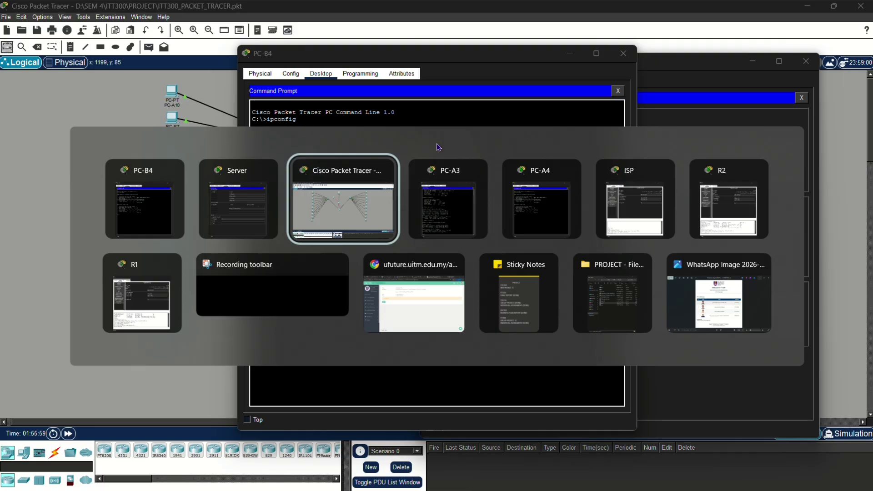
key(alt+Tab)
key(alt+Tab)
- Close the PC-A4 and PC-B4 console windows
drag(476, 54, 289, 133)
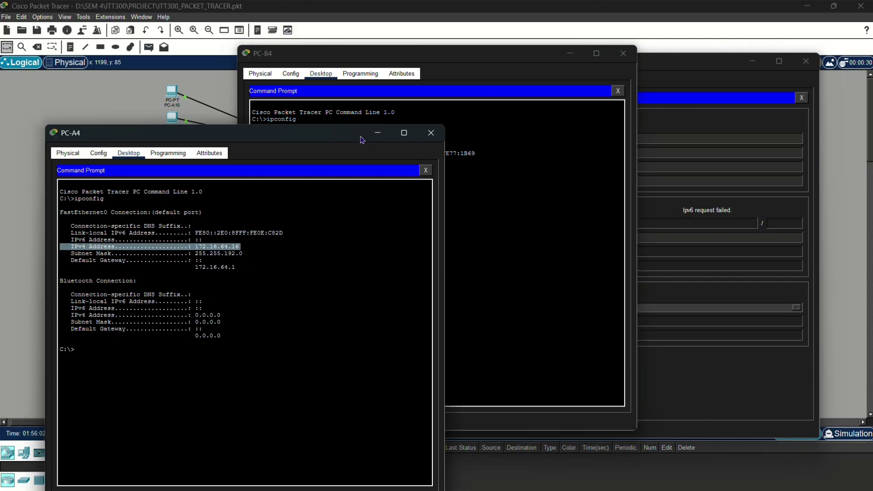
click(431, 133)
click(623, 53)
- From PC-A3's command prompt, ping the Server at 172.16.192.2 and get 4 of 4 replies
key(alt+Tab)
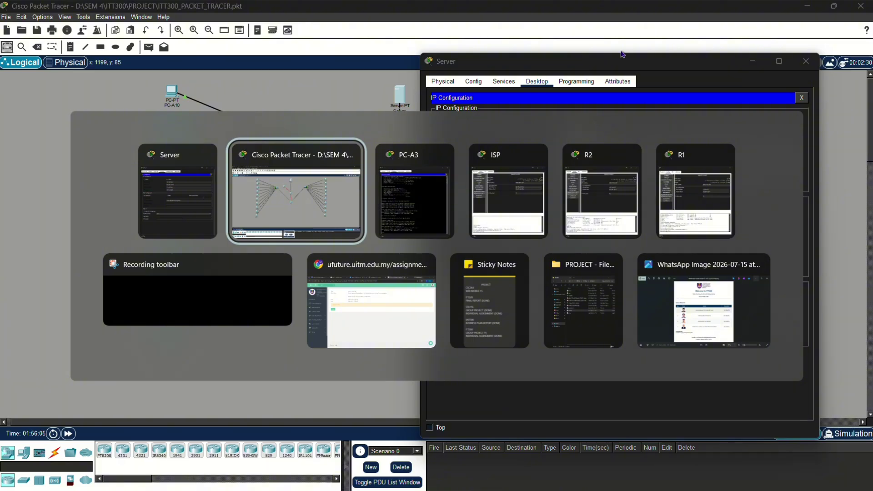
key(alt+Tab)
text(pi)
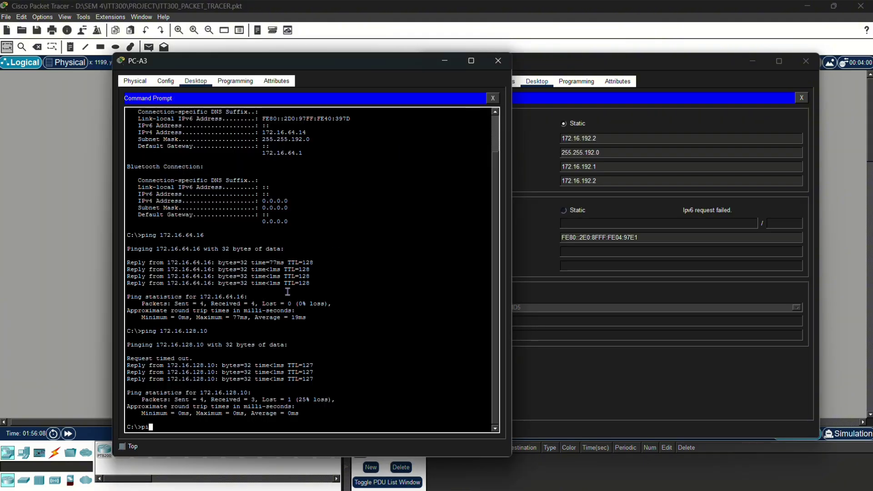
text(ng 172.16)
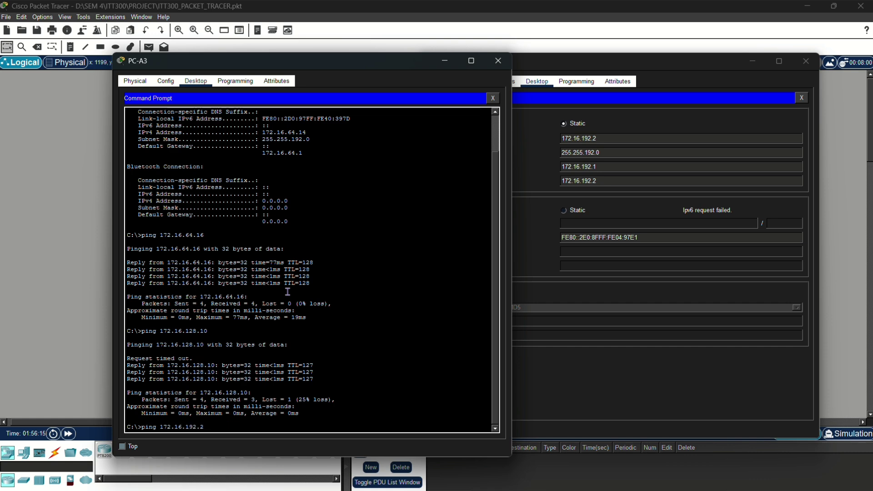
text(.192.2)
key(Return)
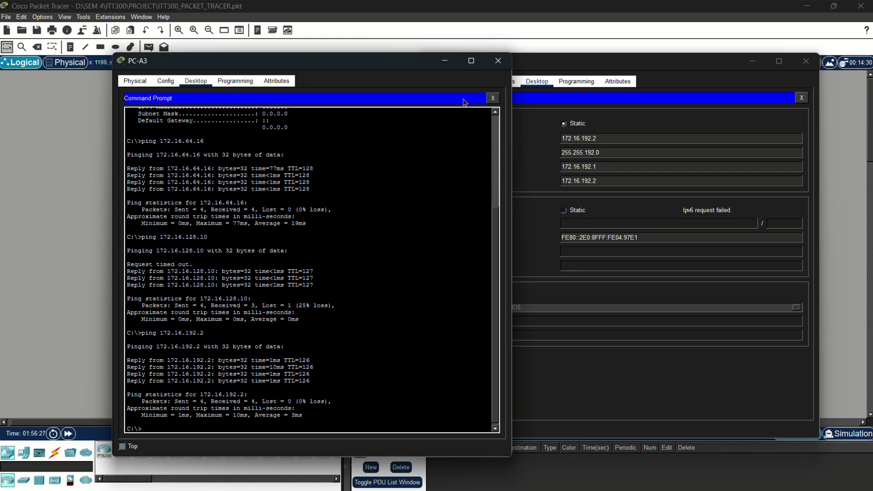
drag(388, 55, 276, 70)
- Review the Server's global settings, HTTP file list and DNS records
click(480, 85)
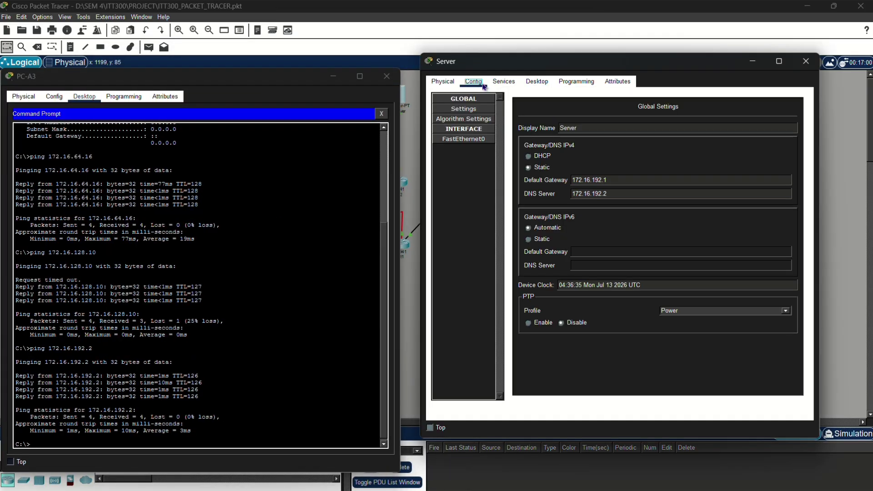
click(494, 88)
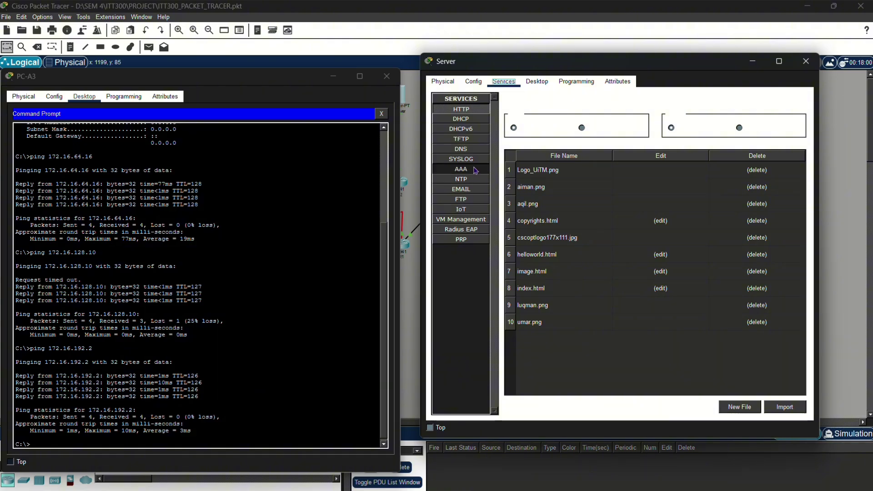
click(461, 149)
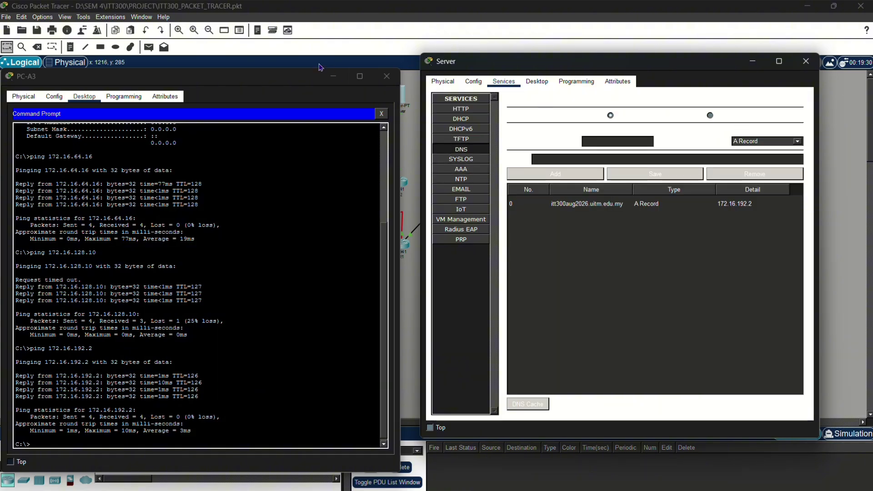
- Ping itt300aug2026.uitm.edu.my from PC-A3, resolving to 172.16.192.2, then minimize PC-A3
drag(253, 85, 273, 71)
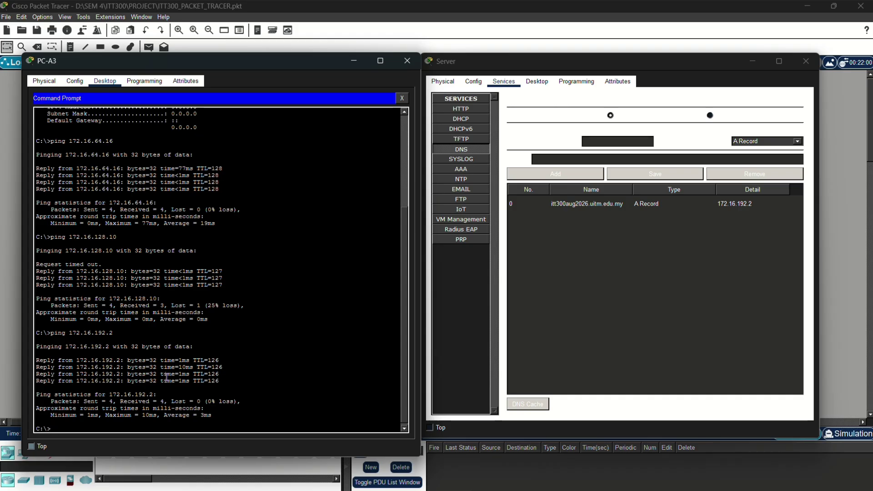
text(ing itt300aug2026.uitm.)
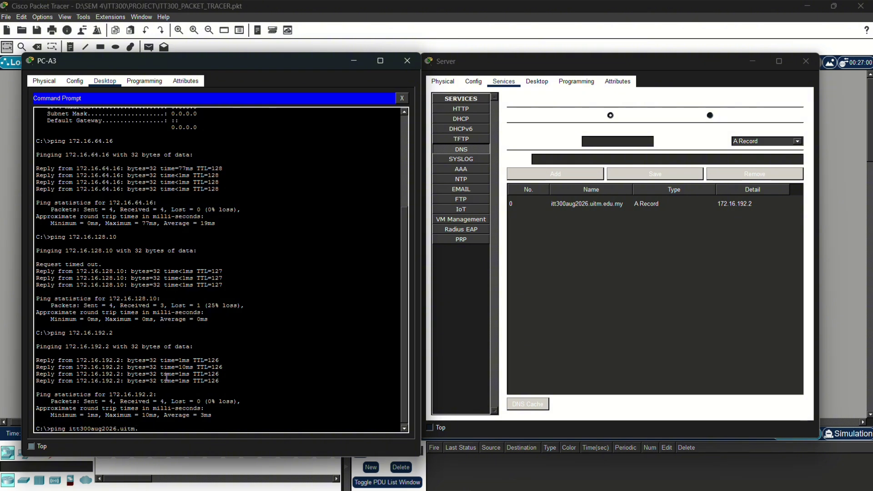
text(edu.my)
key(Return)
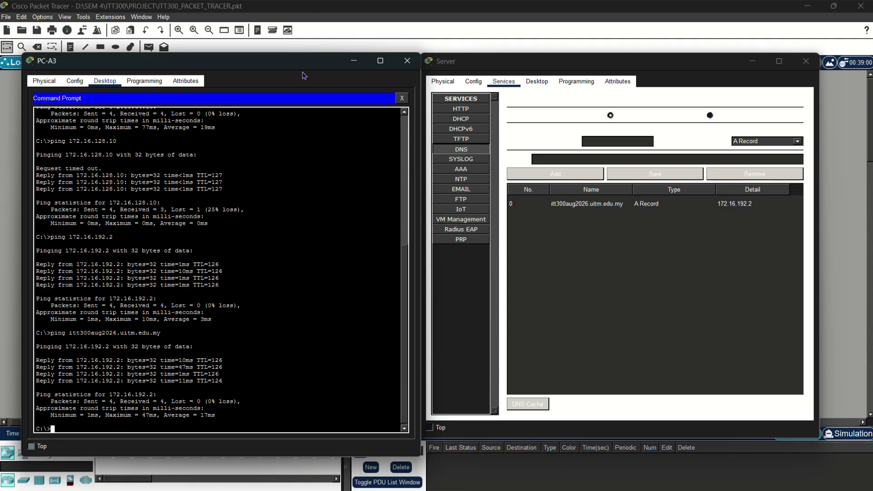
click(354, 61)
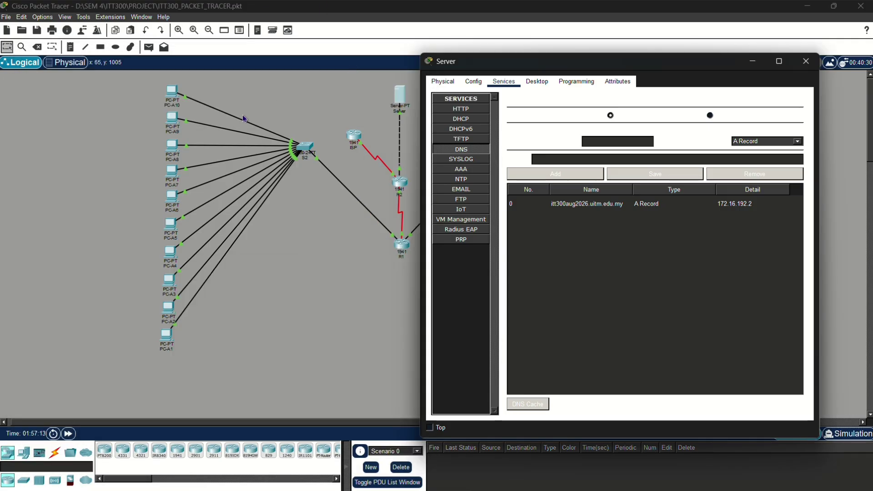
- Launch the Web Browser on PC-A4's desktop
click(180, 261)
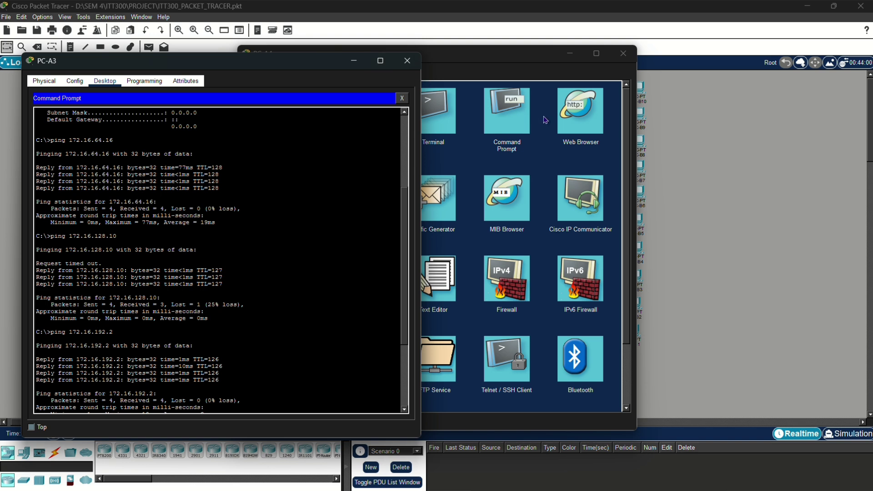
click(565, 125)
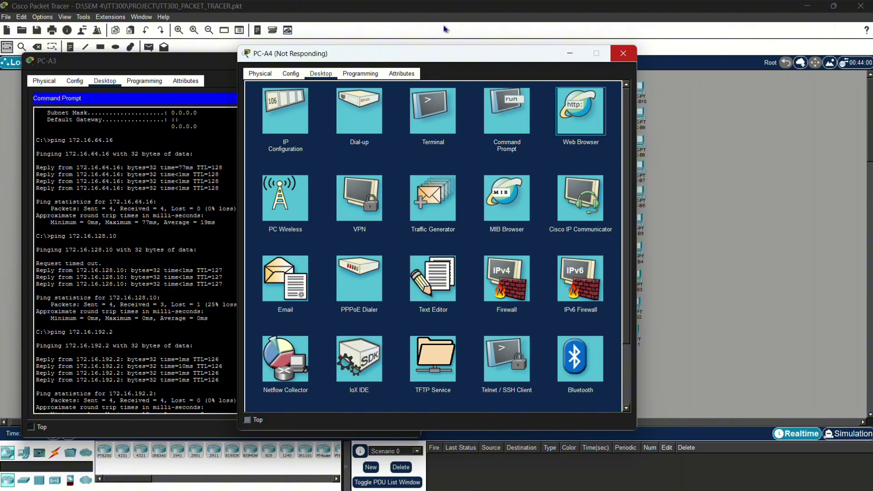
click(226, 137)
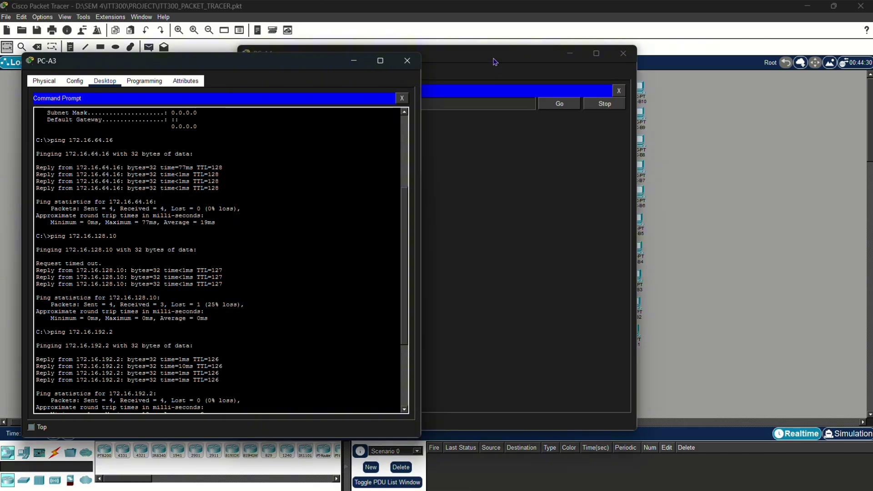
- Load itt300aug2026.uitm.edu.my to show the Welcome to ITT300 group project page
click(495, 61)
click(436, 105)
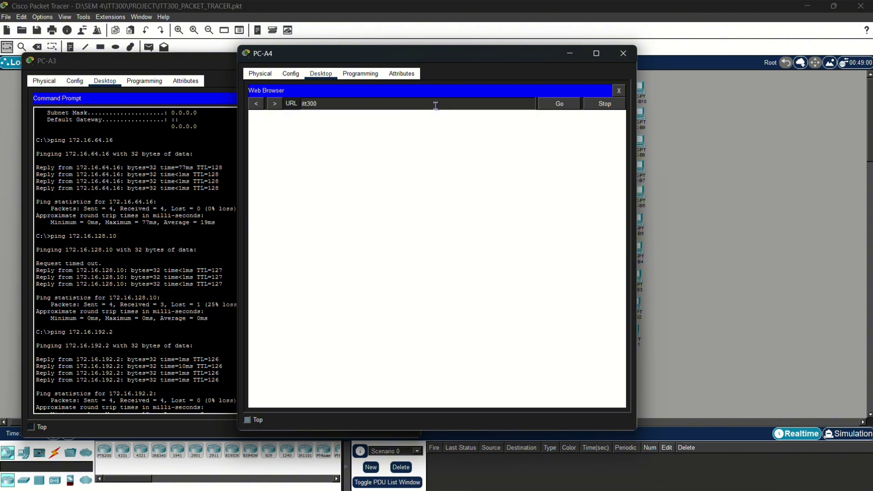
text(itt300aug2026.uitm.edu.my)
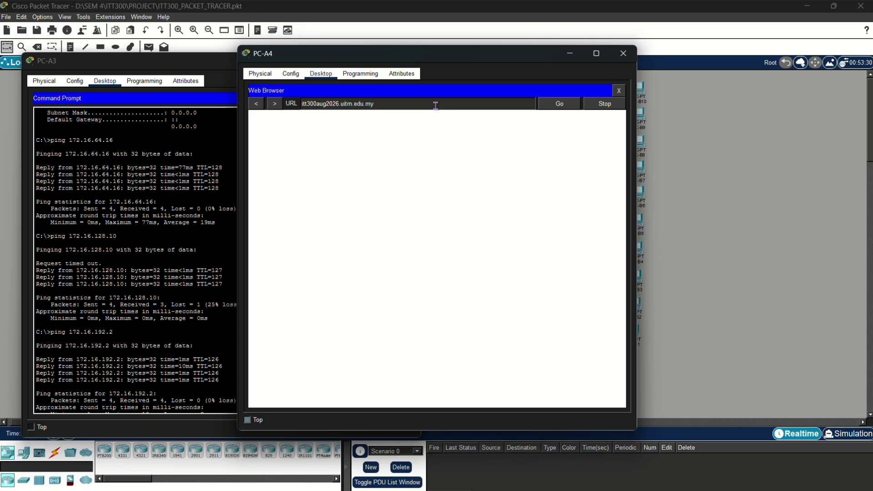
key(Return)
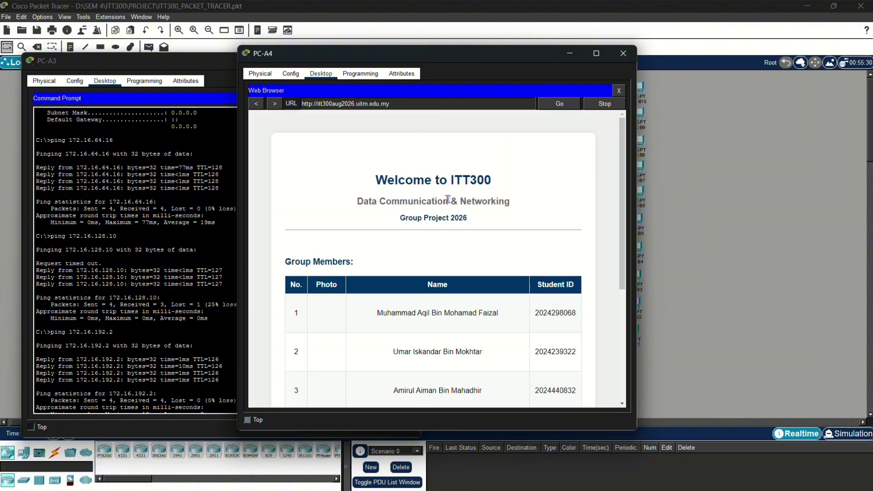
scroll(448, 199, down, 4)
scroll(448, 198, up, 2)
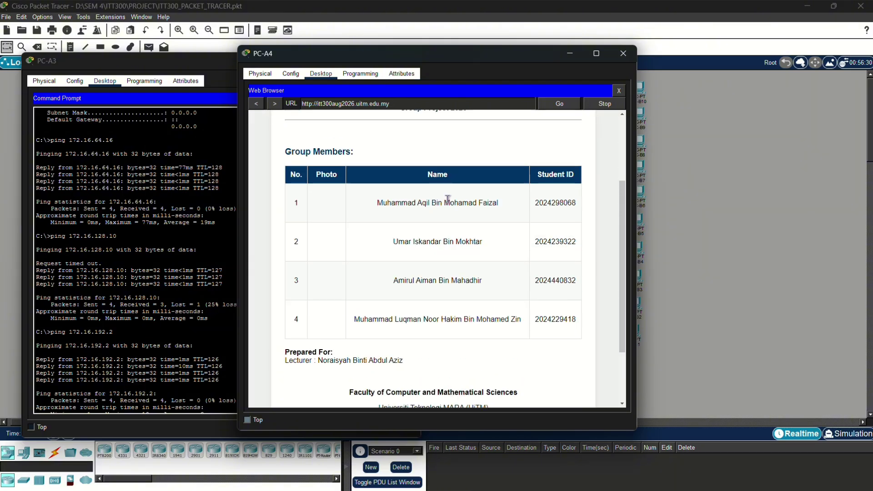
drag(459, 58, 278, 65)
scroll(273, 199, up, 4)
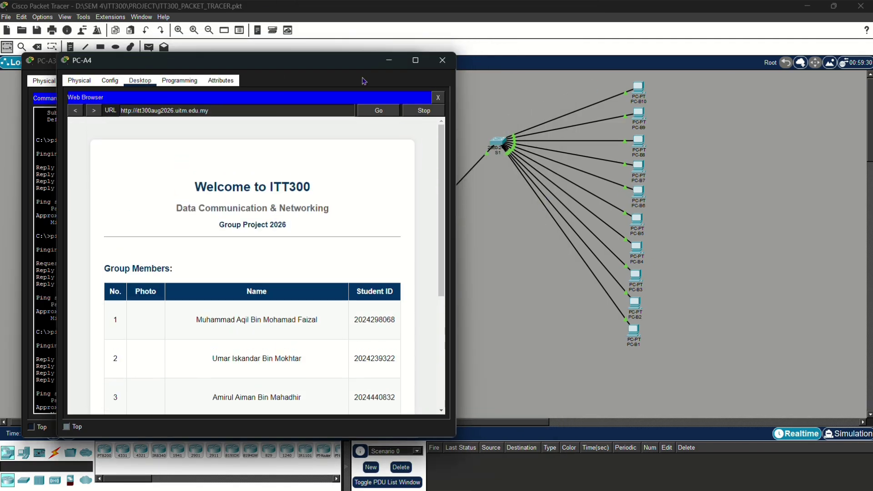
- Switch to the Server and view its DHCP pools and HTTP file list
key(alt+Tab)
key(alt+Tab)
key(alt+shift+Tab)
key(alt+shift+Tab)
key(alt+Tab)
key(alt+Tab)
key(alt+Tab)
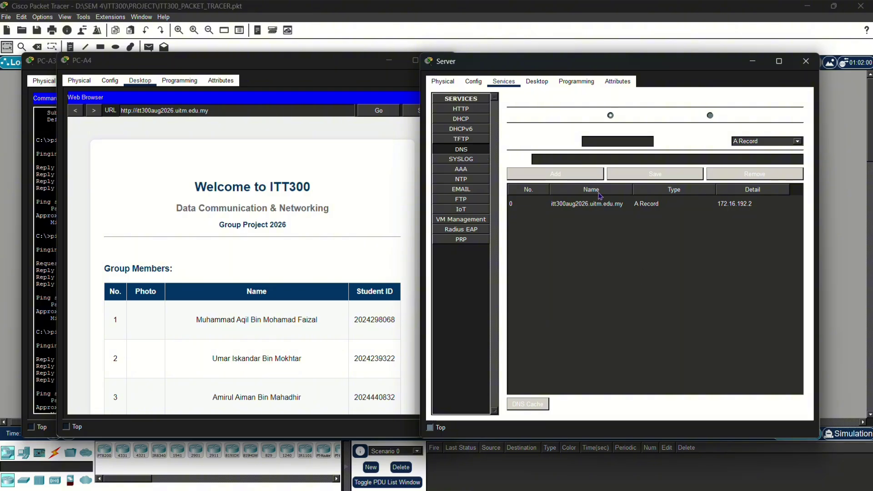
click(477, 117)
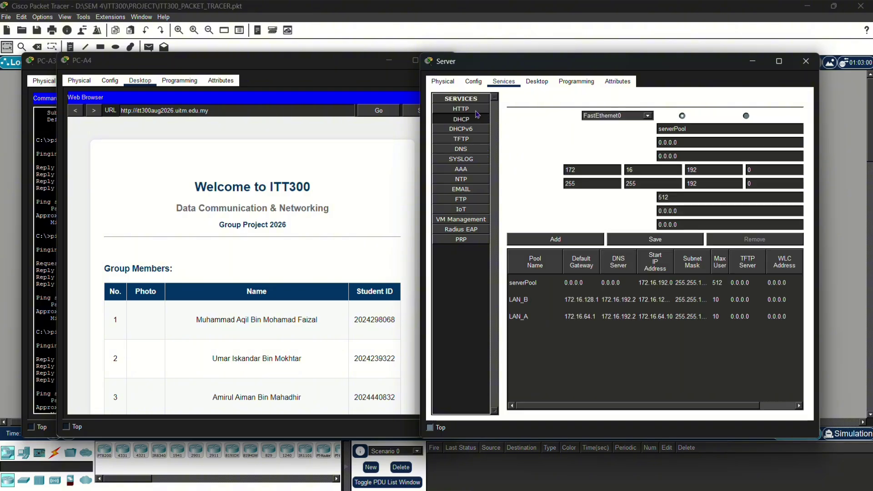
click(476, 110)
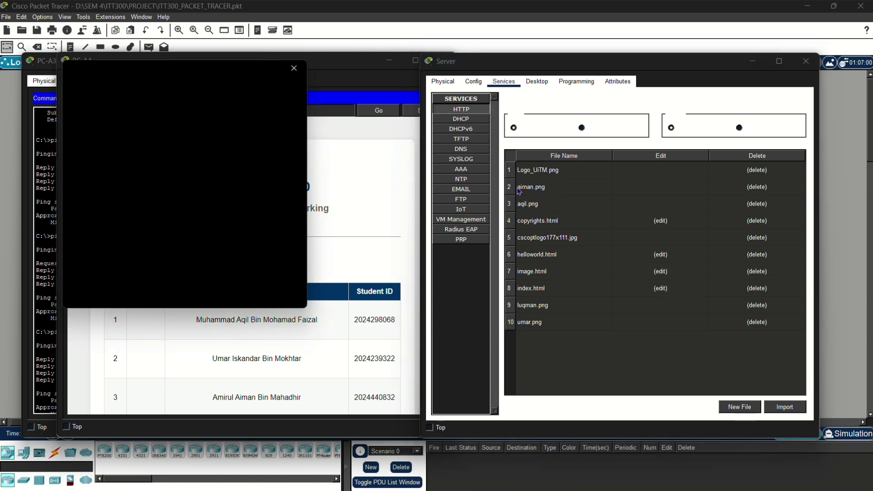
- Open the Server's index.html for editing and scroll through its source
click(295, 71)
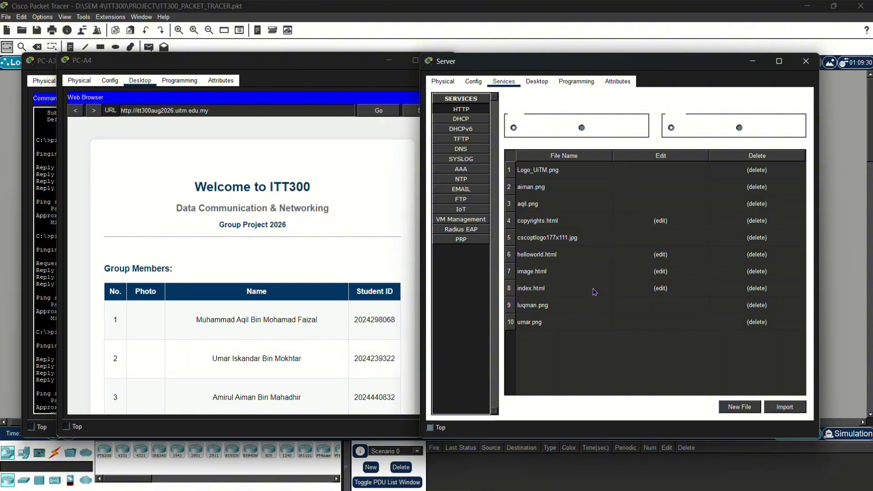
click(667, 292)
scroll(563, 200, down, 15)
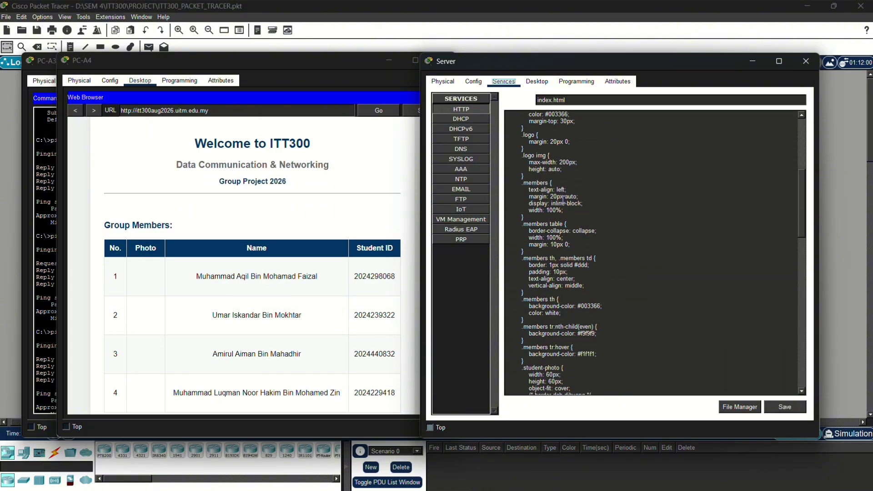
scroll(563, 200, down, 15)
scroll(563, 199, up, 10)
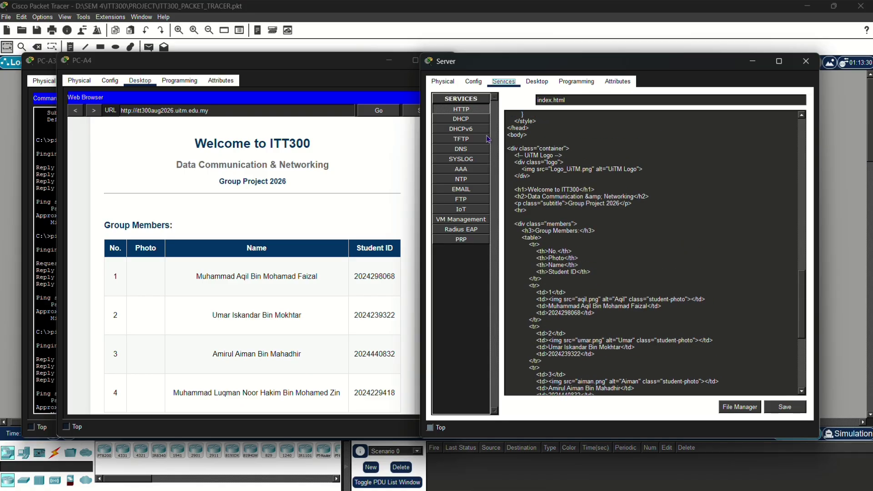
- Return to the Server's DHCP settings and minimize the PC-A4 and PC-A3 windows
click(468, 121)
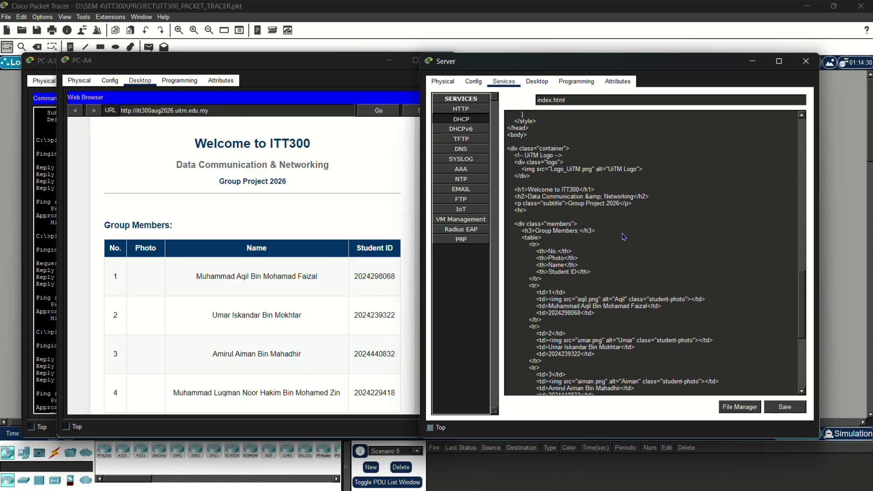
click(384, 66)
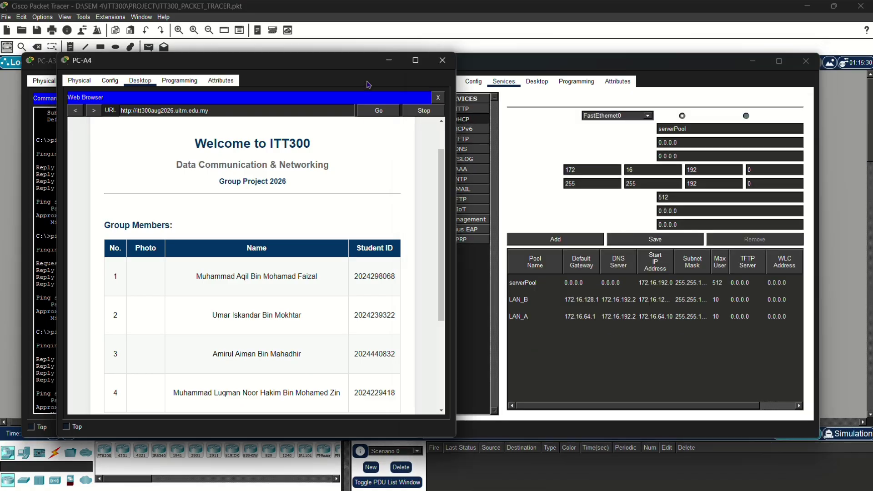
click(389, 60)
click(354, 60)
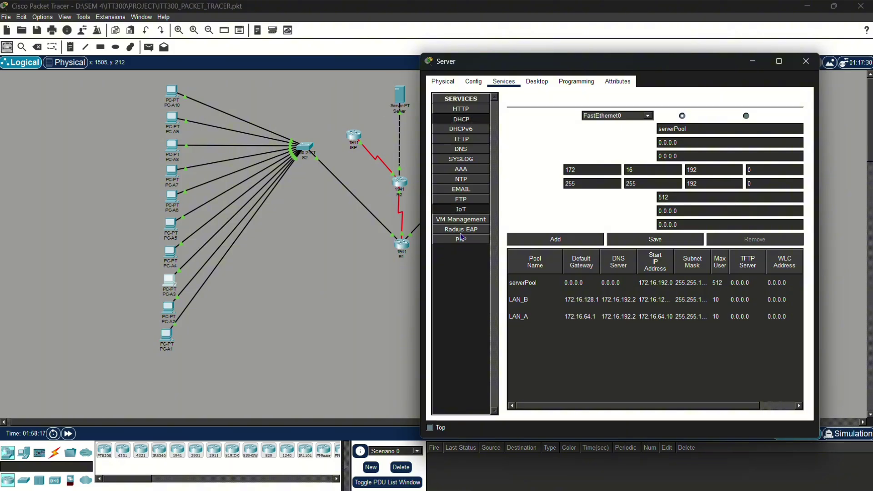
- Move the Server window to the left and bring PC-A4's ITT300 browser page forward
drag(535, 70, 343, 59)
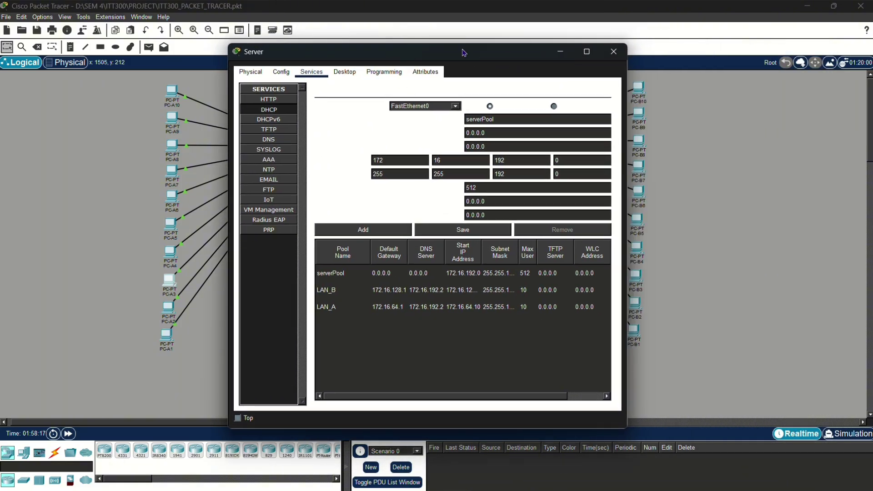
drag(464, 52, 604, 63)
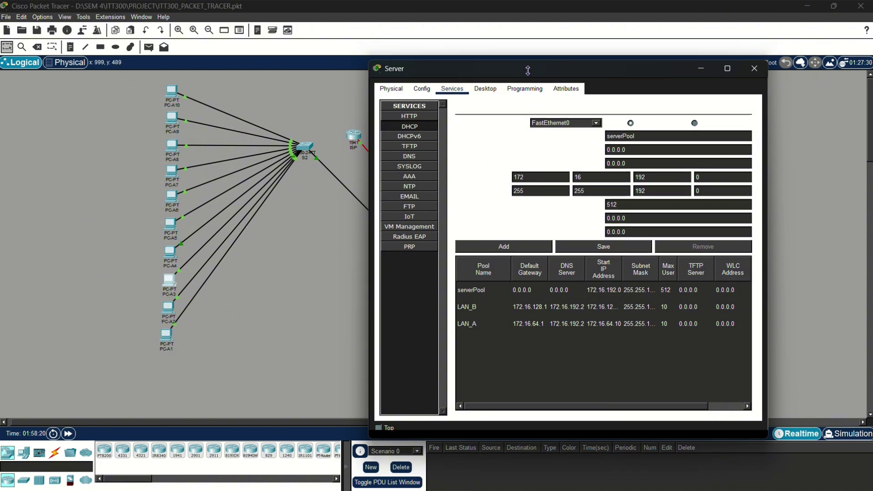
drag(544, 63, 244, 69)
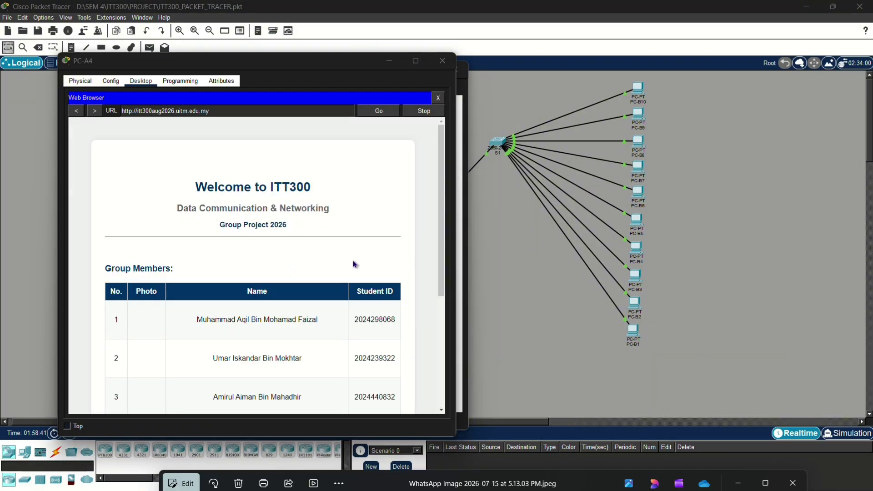
key(alt+Tab)
- Place the WhatsApp reference image of the ITT300 page beside PC-A4's browser to compare them
drag(415, 484, 556, 111)
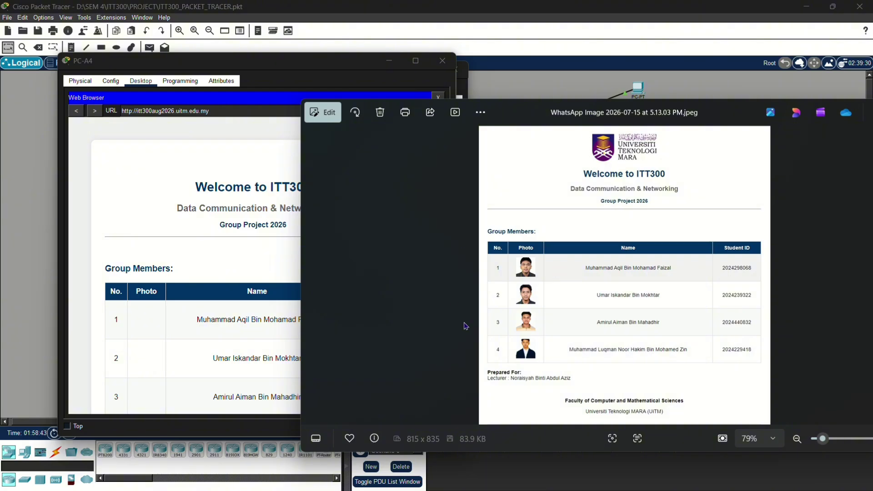
scroll(112, 302, down, 1)
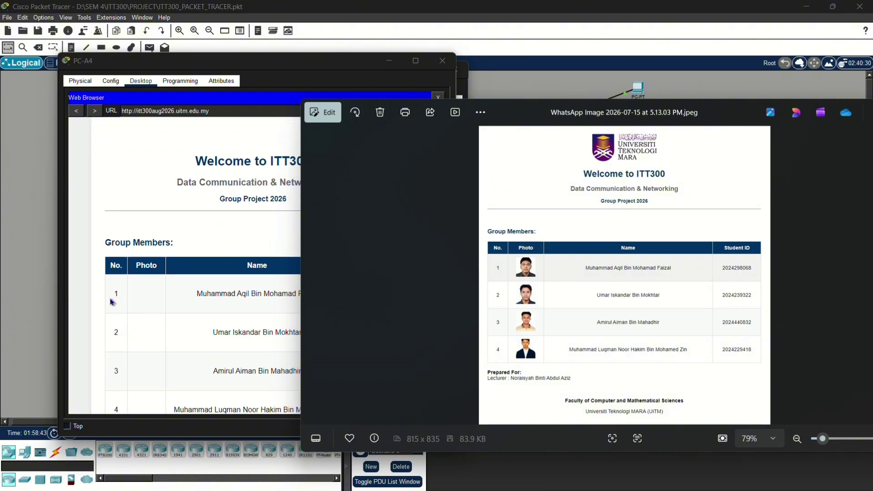
scroll(112, 302, down, 5)
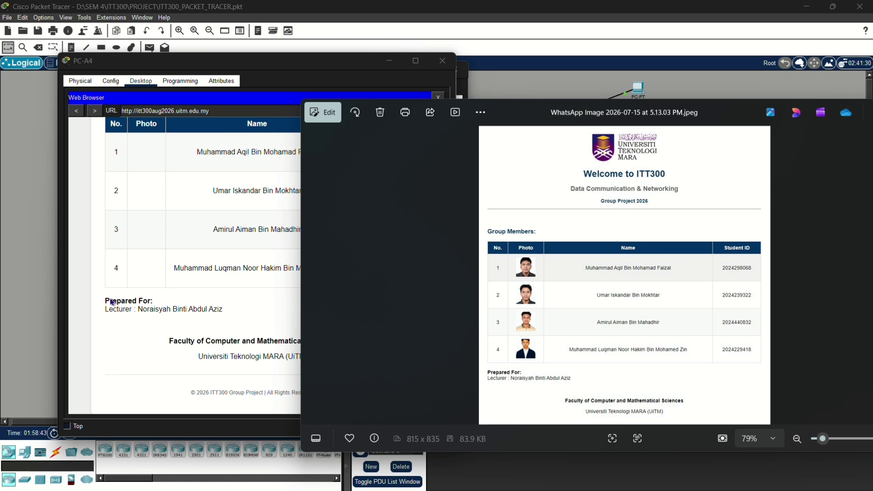
scroll(112, 302, up, 6)
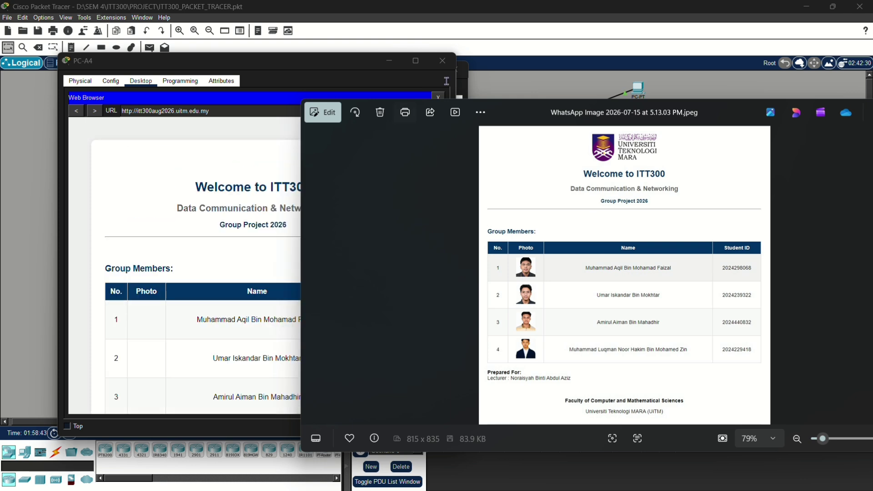